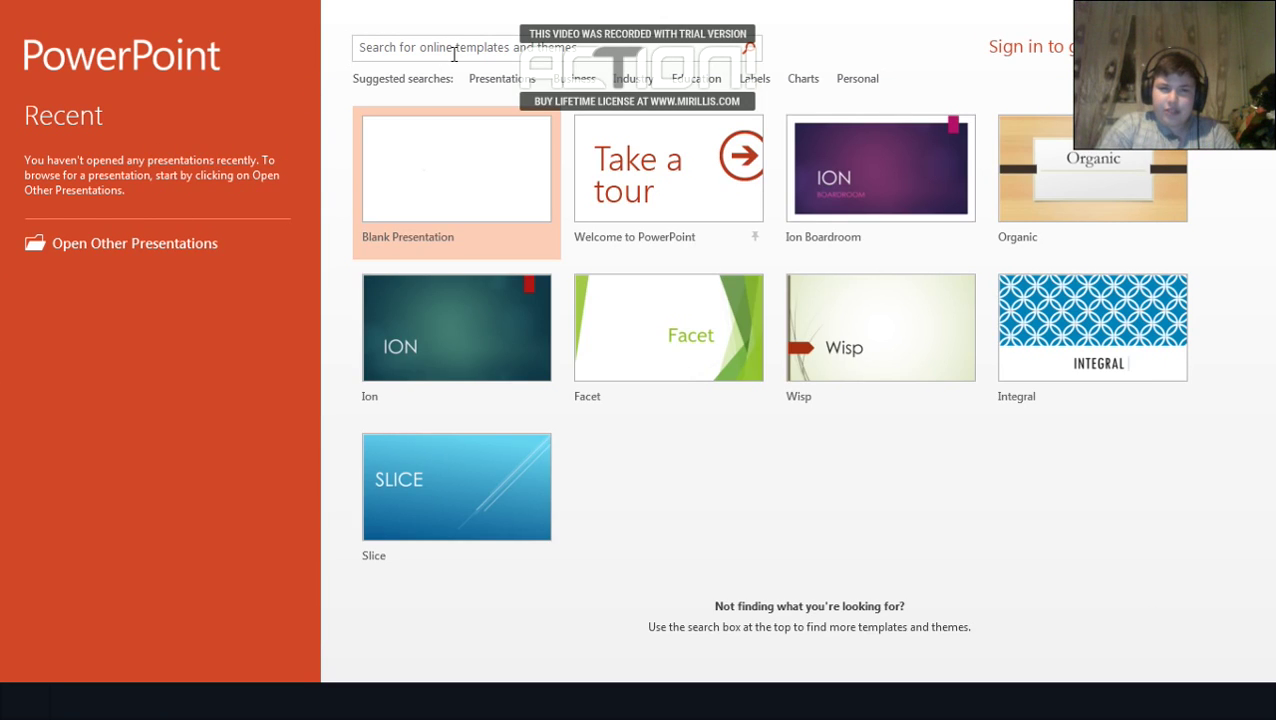
Create a new presentation from the Welcome to PowerPoint template
{"action": "left_click", "coordinate": [455, 56]}
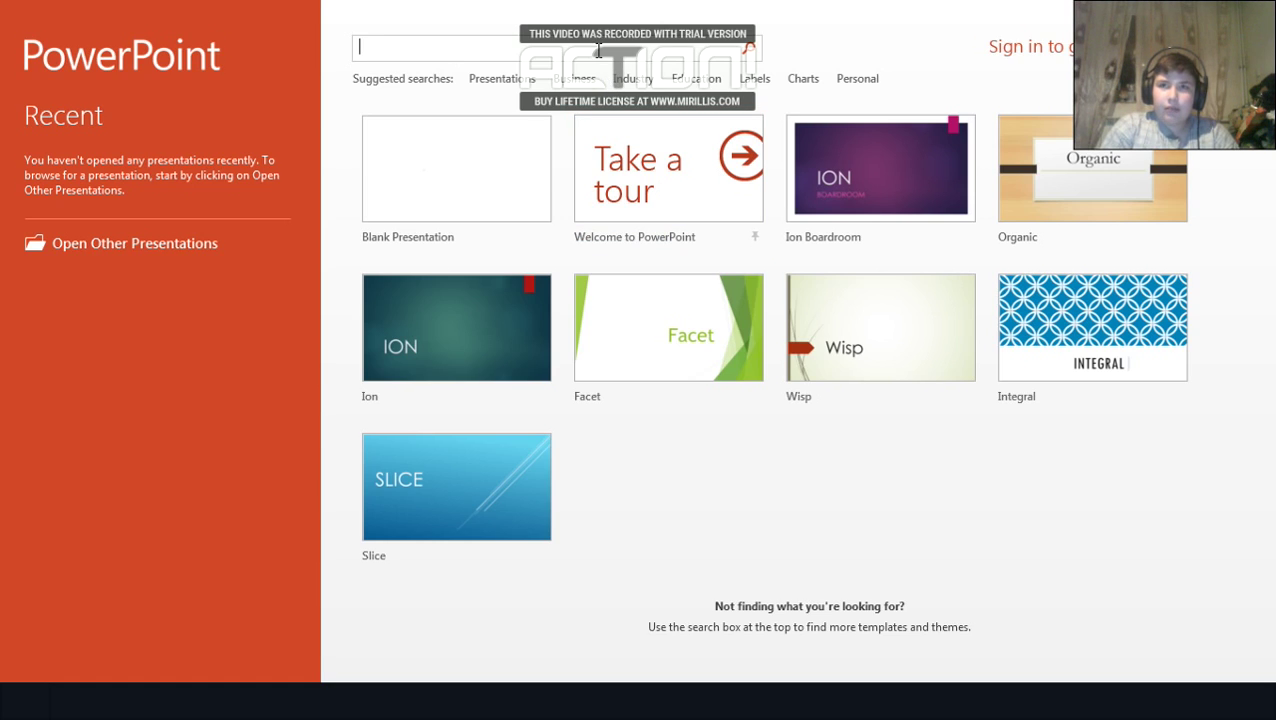
{"action": "left_click", "coordinate": [679, 211]}
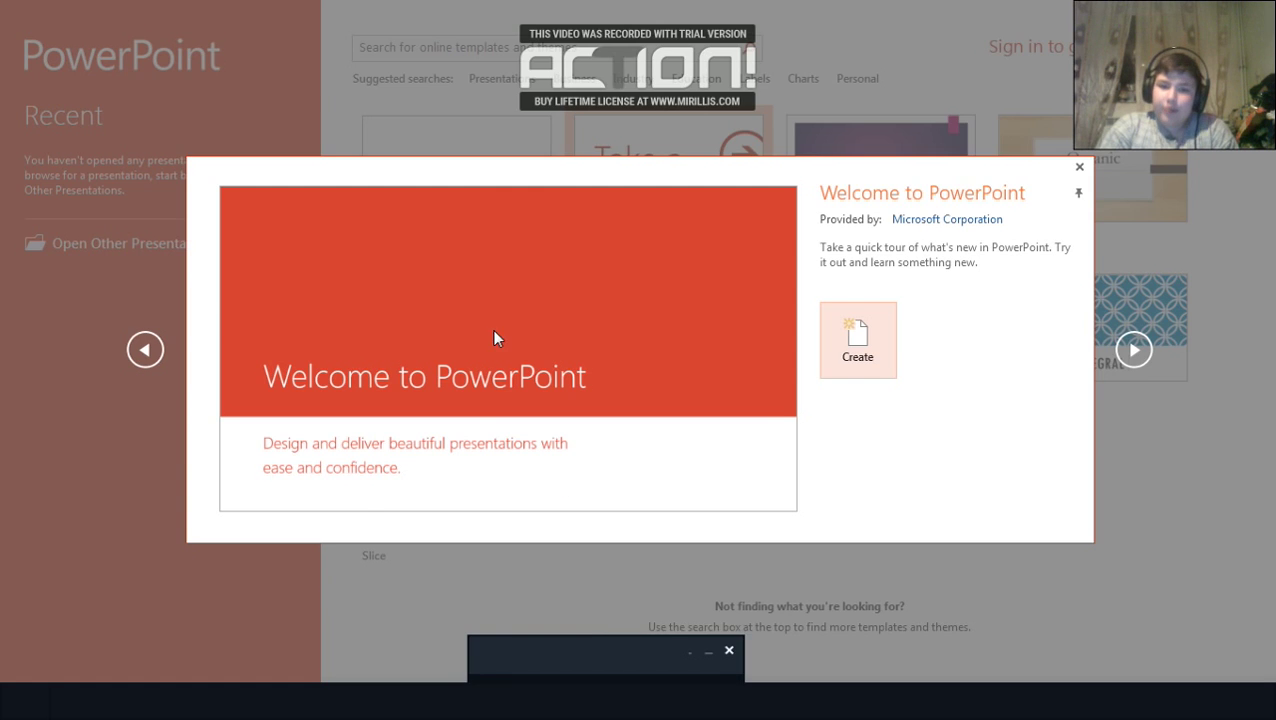
{"action": "left_click", "coordinate": [864, 340]}
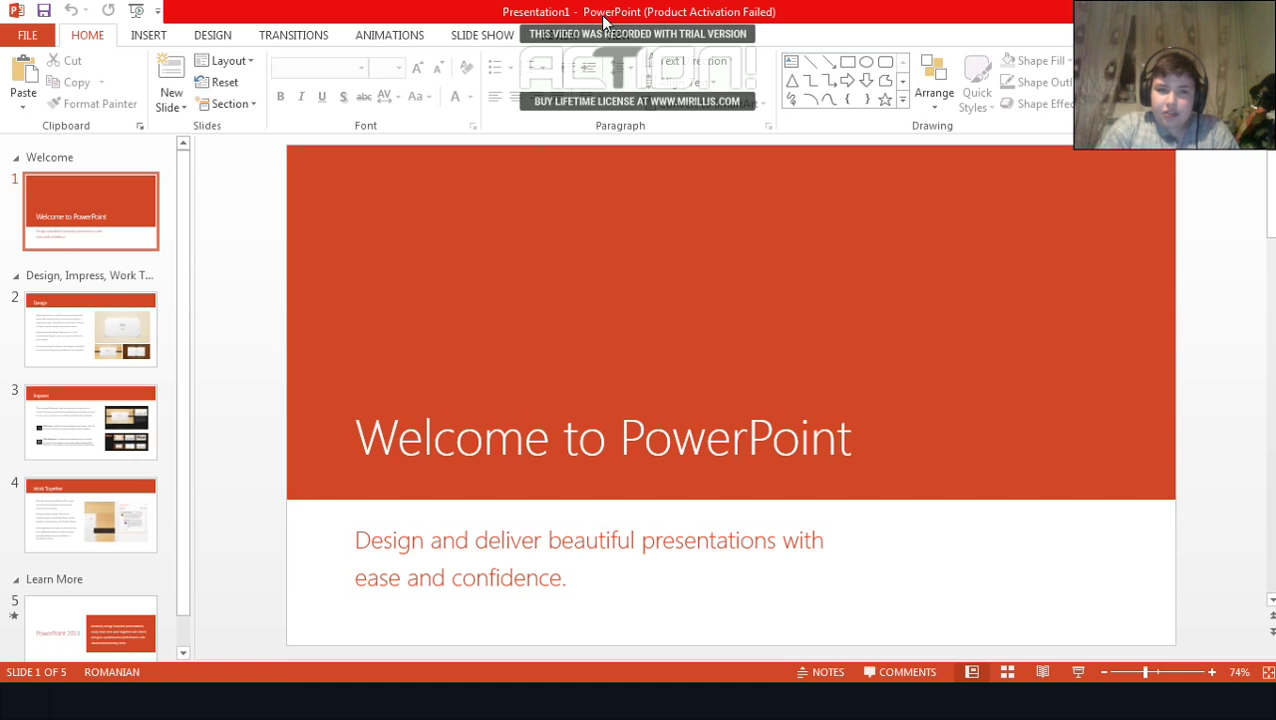
Delete all five sample tour slides and add one new blank title slide
{"action": "left_click", "coordinate": [135, 205]}
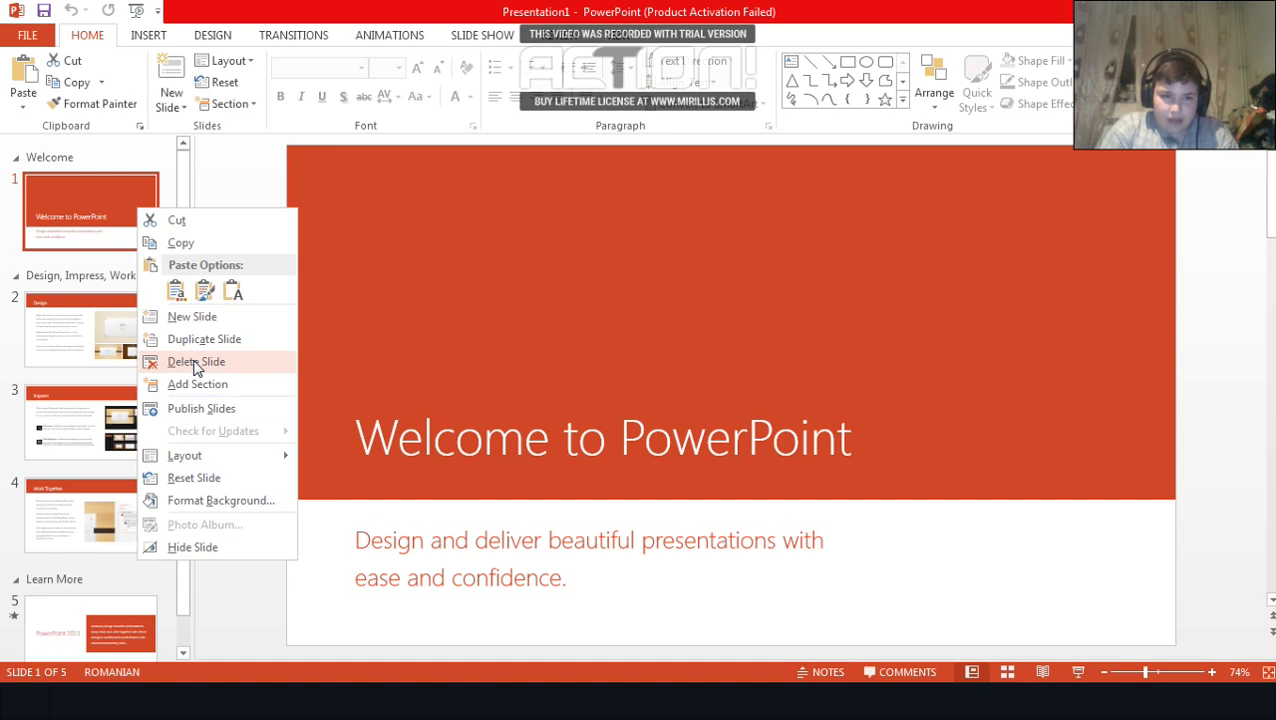
{"action": "left_click", "coordinate": [188, 363]}
{"action": "right_click", "coordinate": [143, 330]}
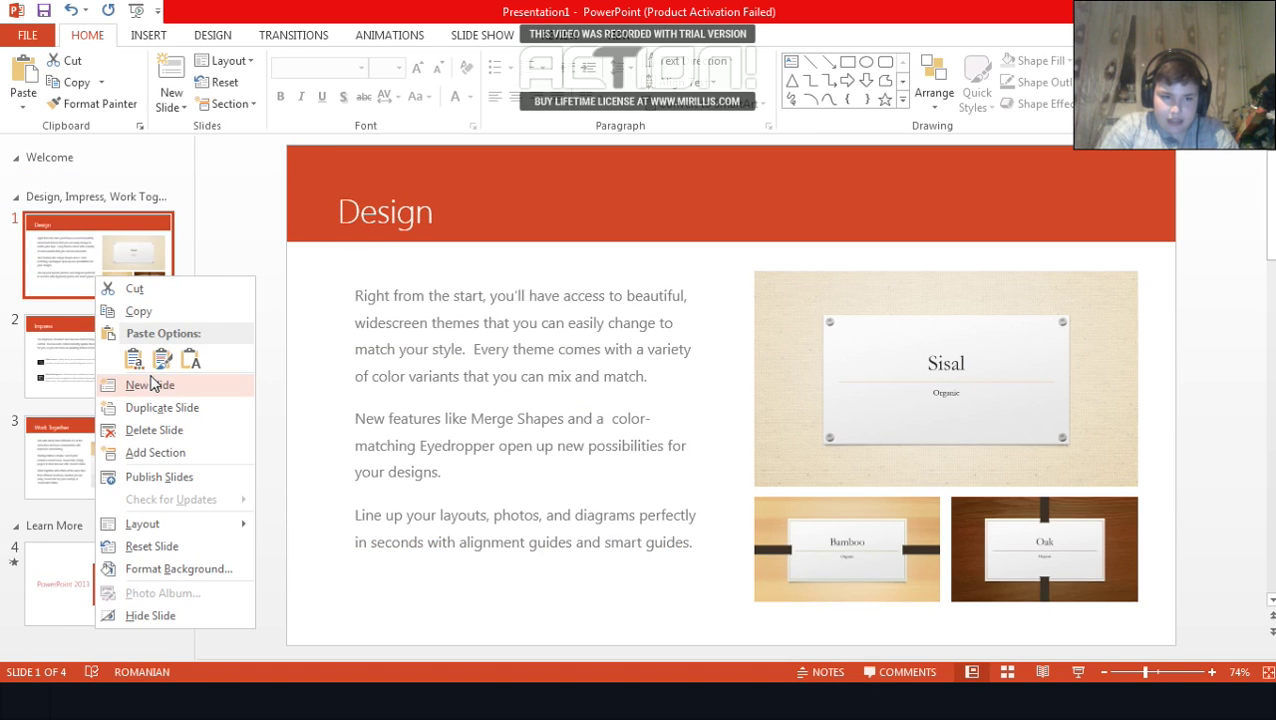
{"action": "left_click", "coordinate": [204, 192]}
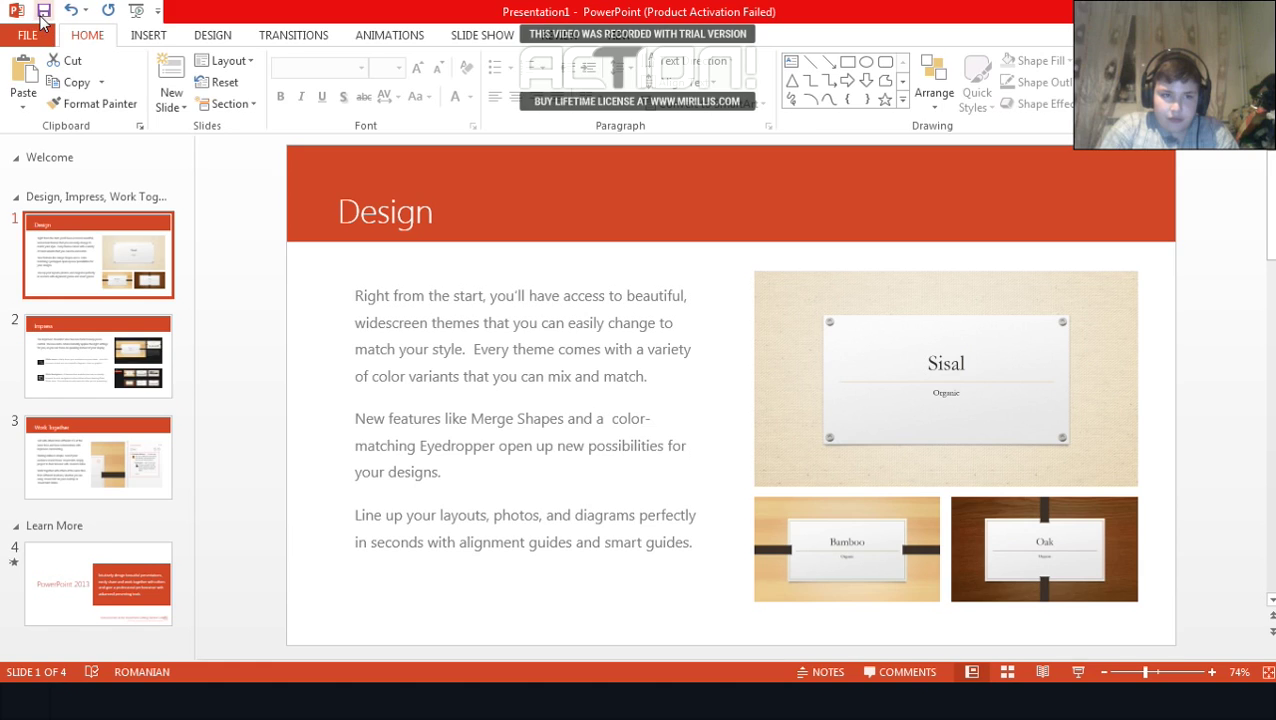
{"action": "left_click", "coordinate": [108, 10]}
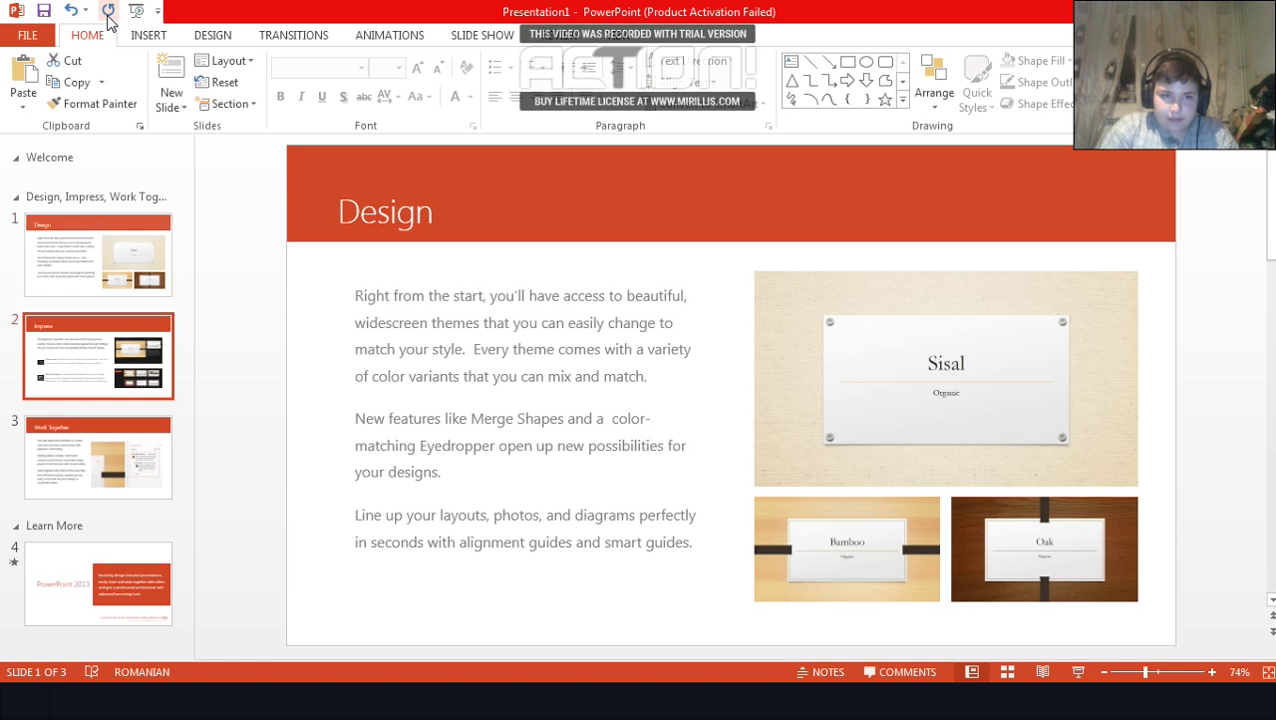
{"action": "left_click", "coordinate": [108, 12]}
{"action": "left_click", "coordinate": [108, 12]}
{"action": "left_click", "coordinate": [108, 12]}
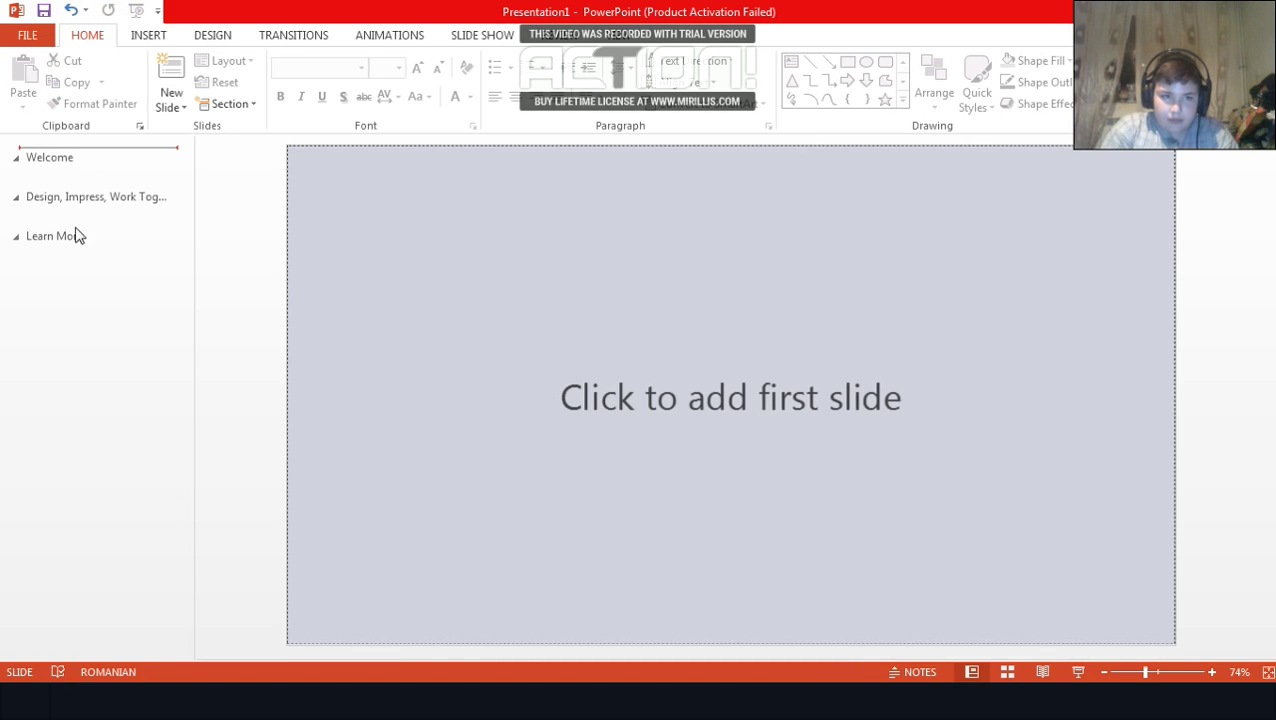
{"action": "right_click", "coordinate": [76, 283]}
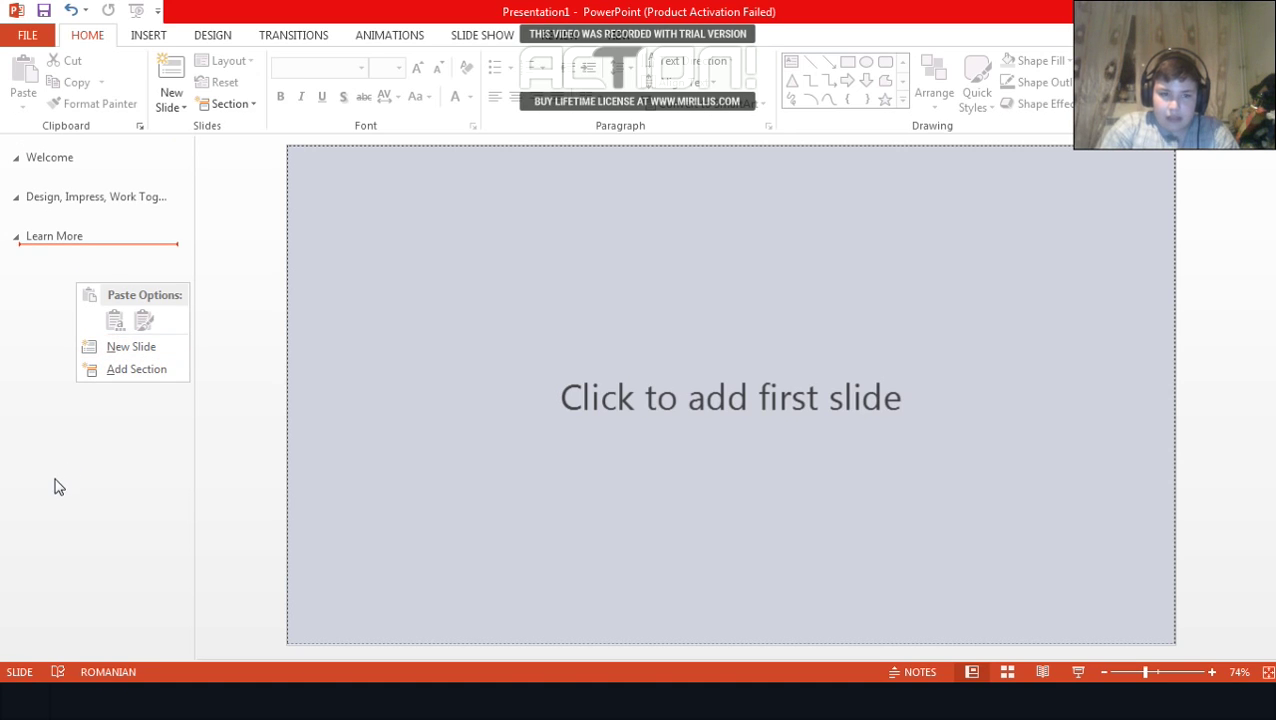
{"action": "left_click", "coordinate": [866, 400]}
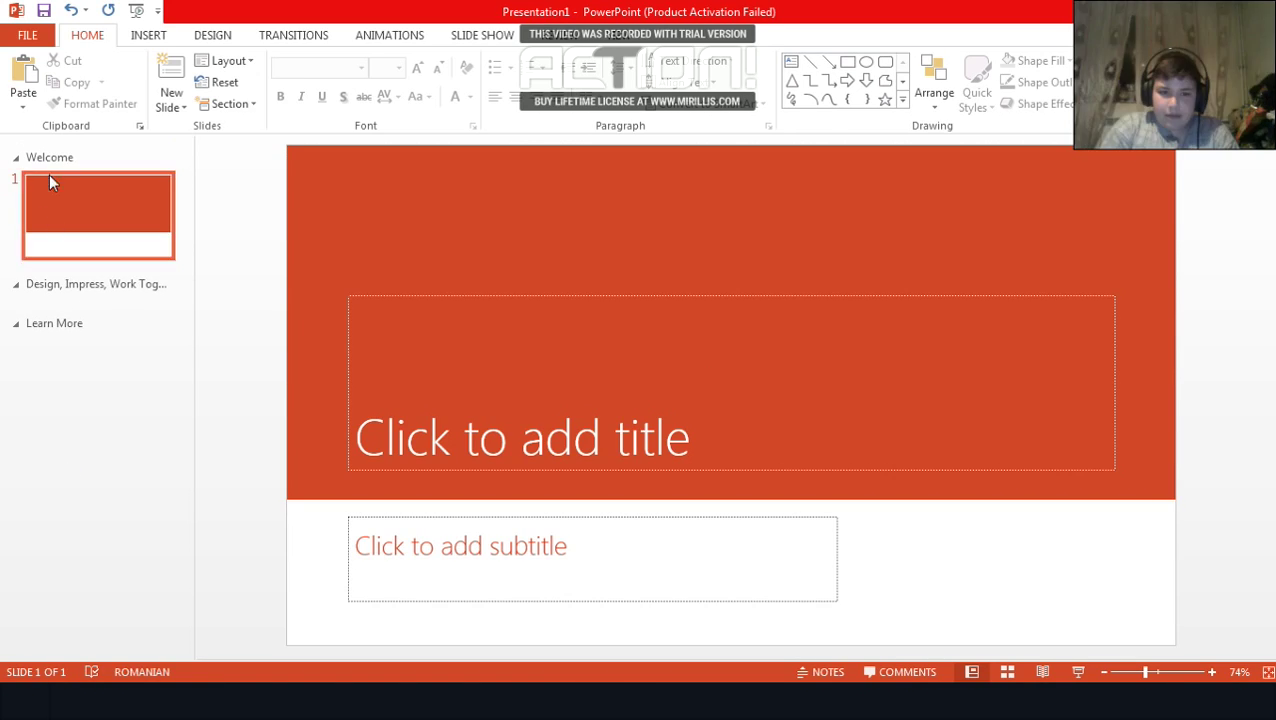
Type SCENARIU as the title and DE PE YOUTUBE as the subtitle
{"action": "left_click", "coordinate": [612, 399]}
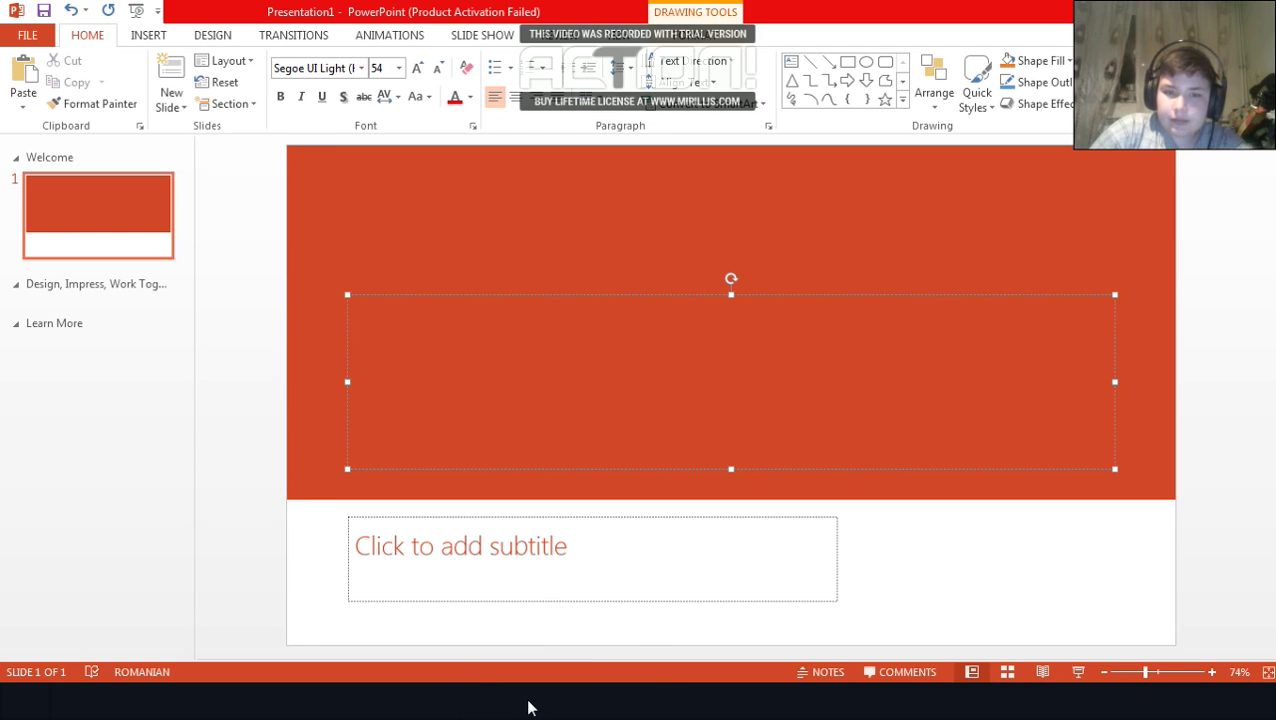
{"action": "mouse_move", "coordinate": [530, 707]}
{"action": "left_click", "coordinate": [540, 672]}
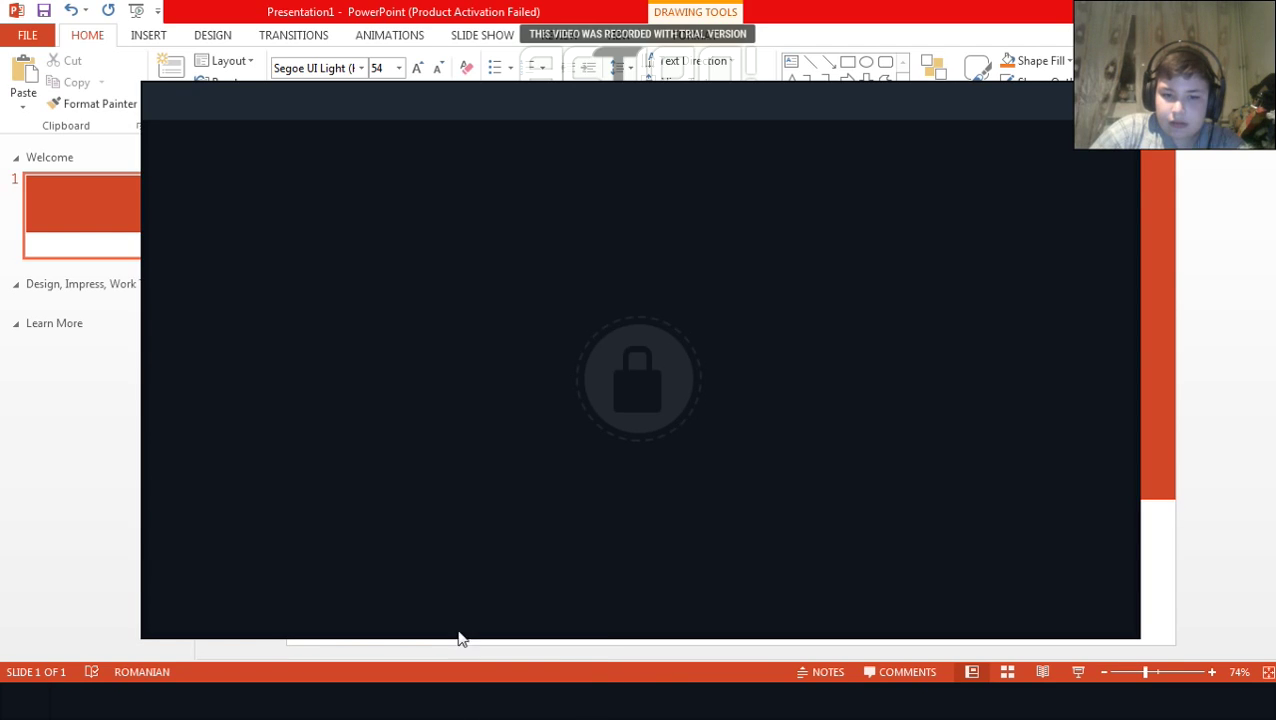
{"action": "type", "text": "SCE"}
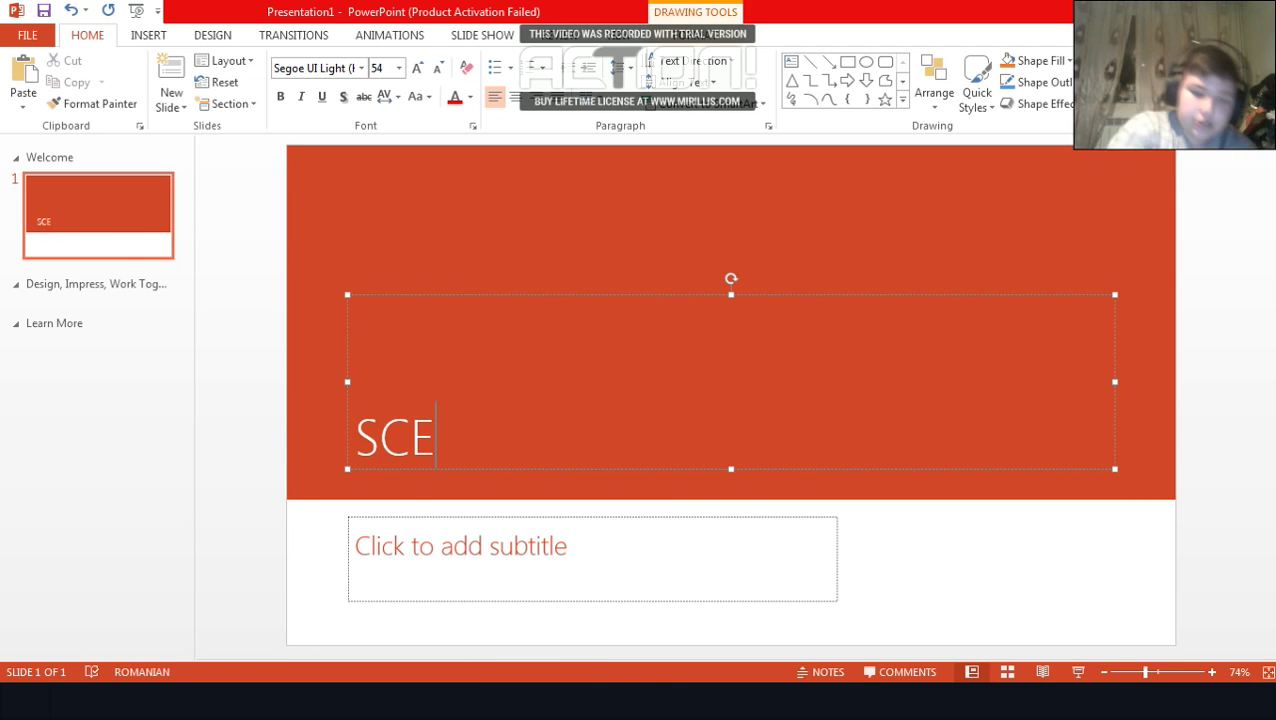
{"action": "type", "text": "NARIO"}
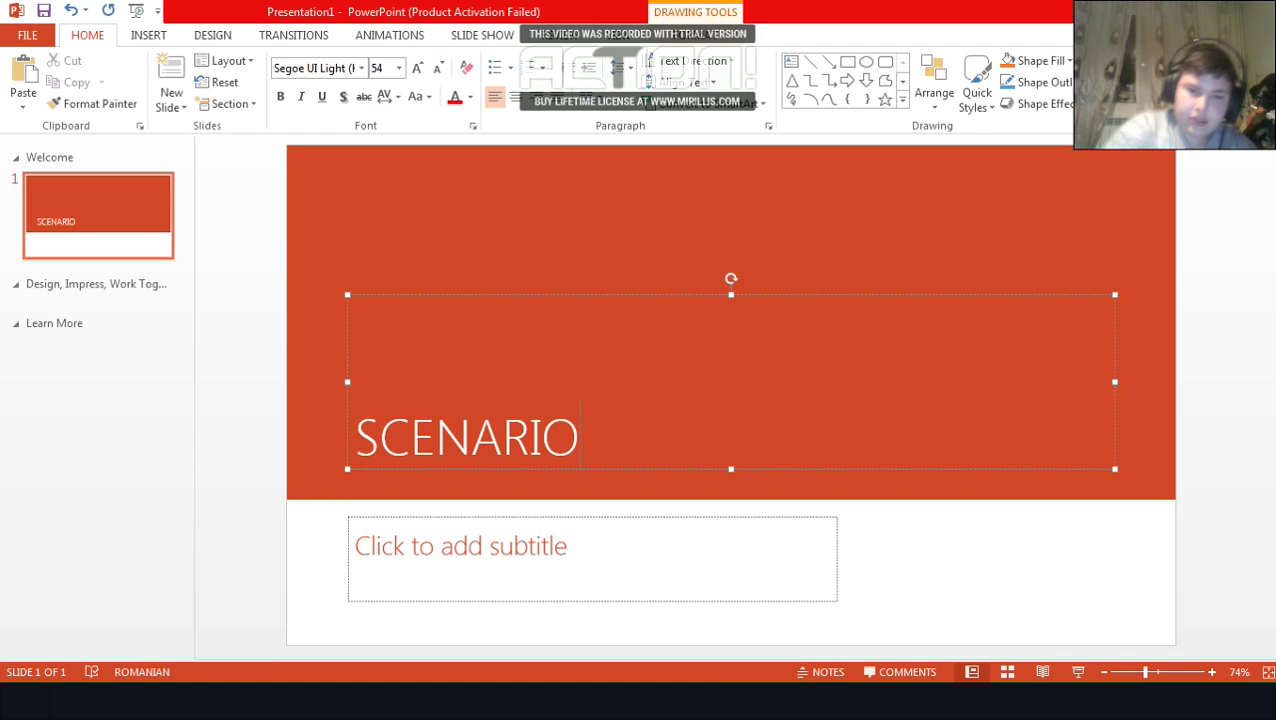
{"action": "key", "text": "BackSpace"}
{"action": "type", "text": "U"}
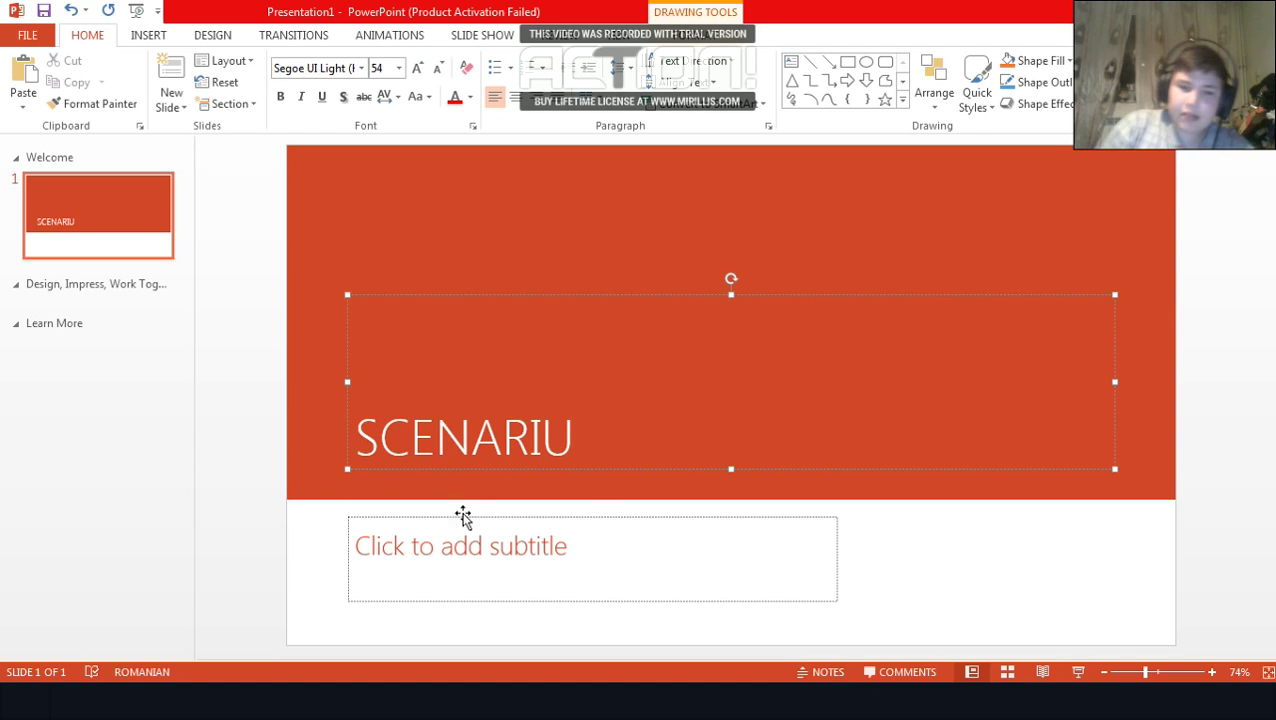
{"action": "left_click", "coordinate": [465, 580]}
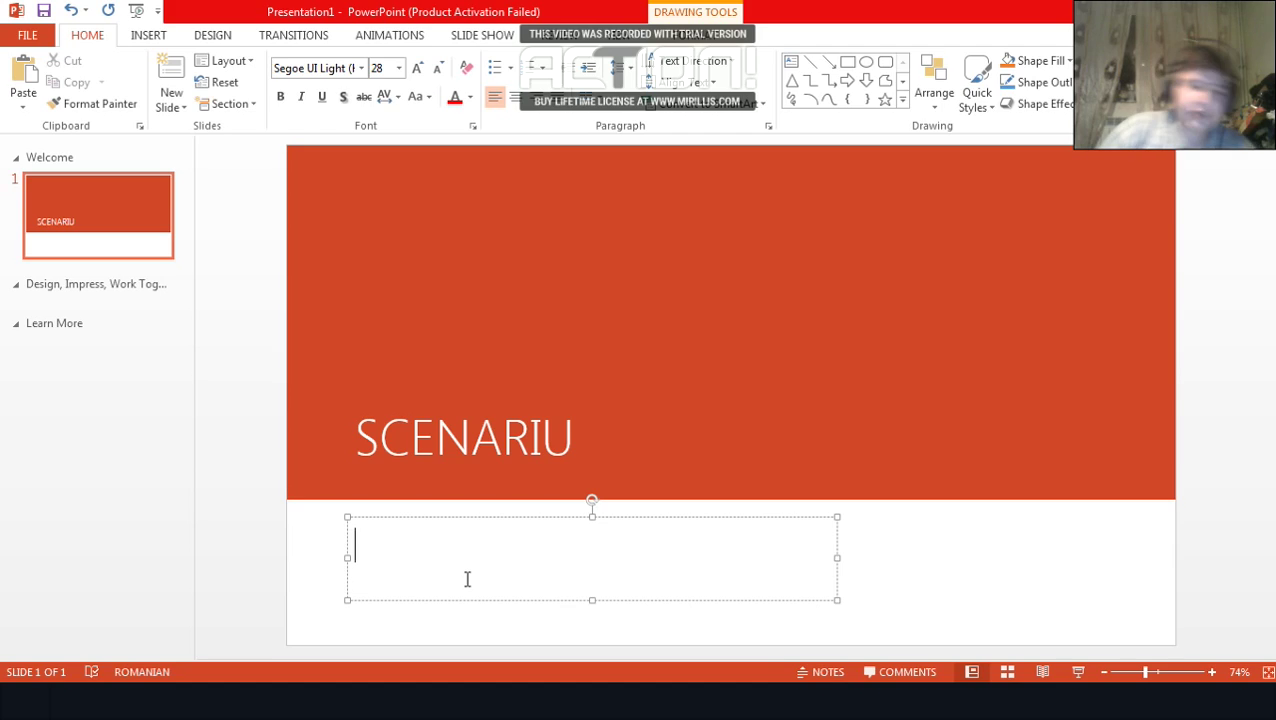
{"action": "type", "text": "DE PE"}
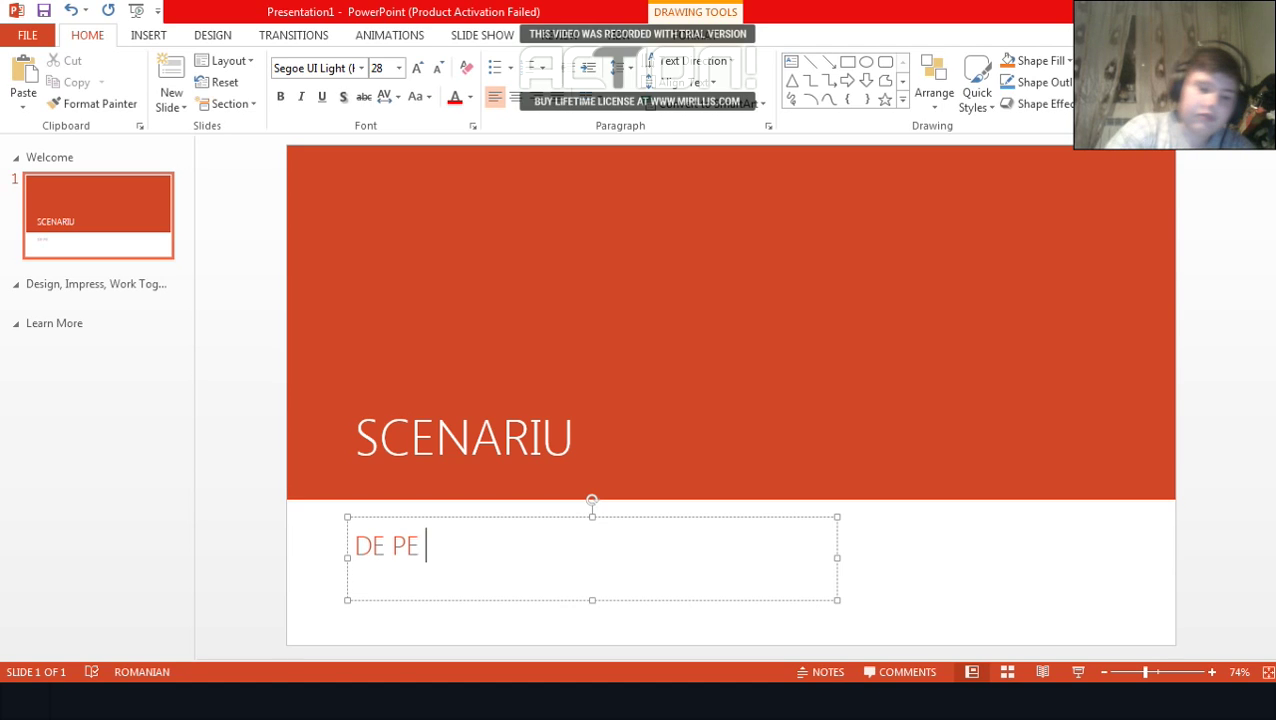
{"action": "type", "text": " YOUTUB"}
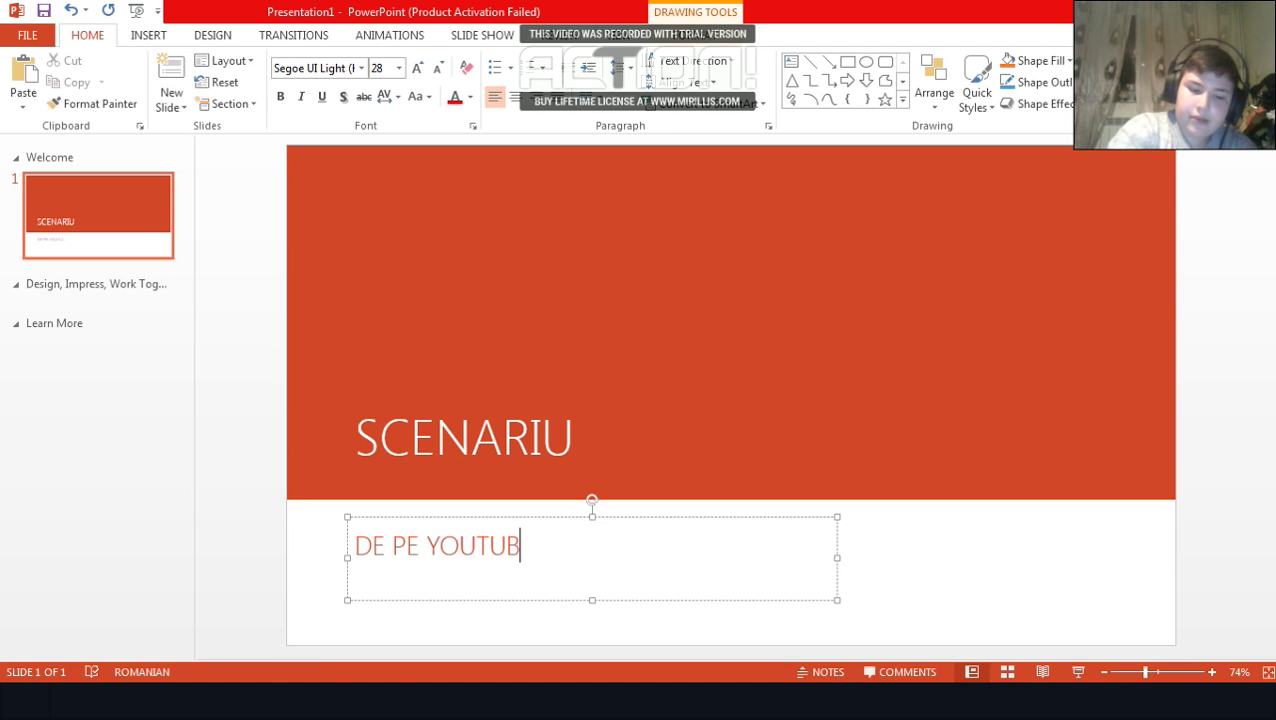
{"action": "type", "text": "E"}
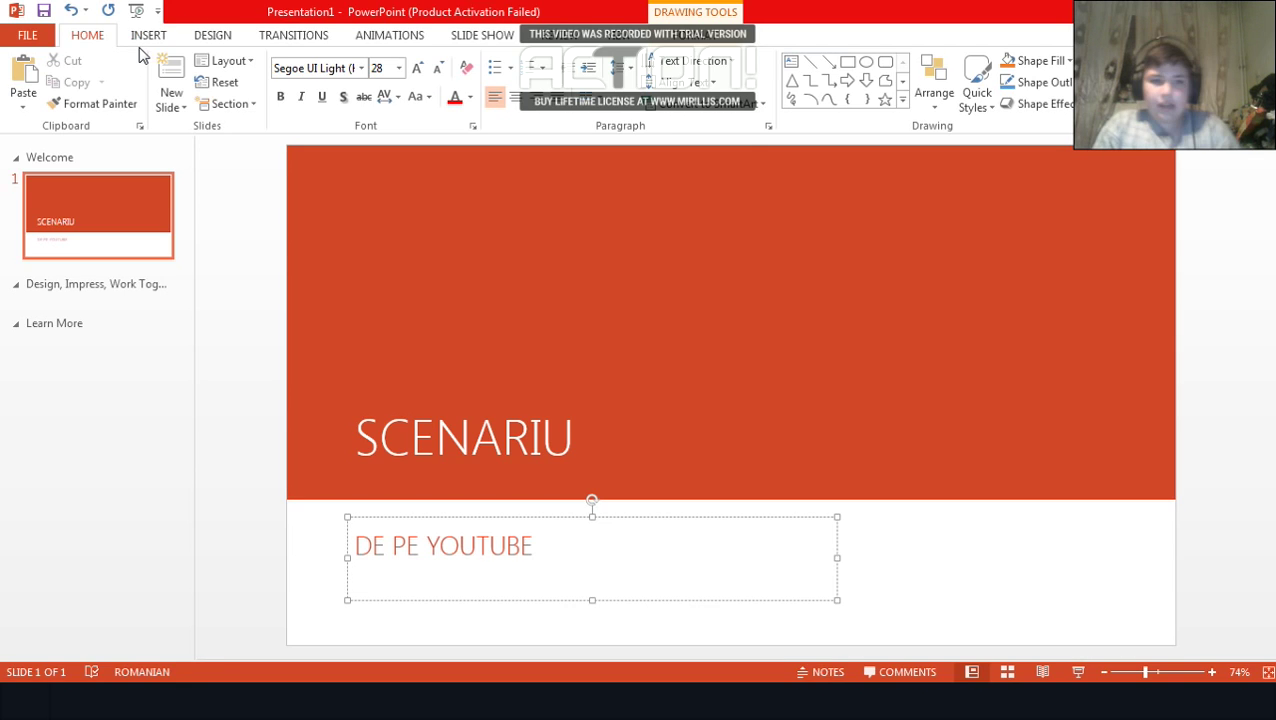
{"action": "left_click", "coordinate": [148, 38]}
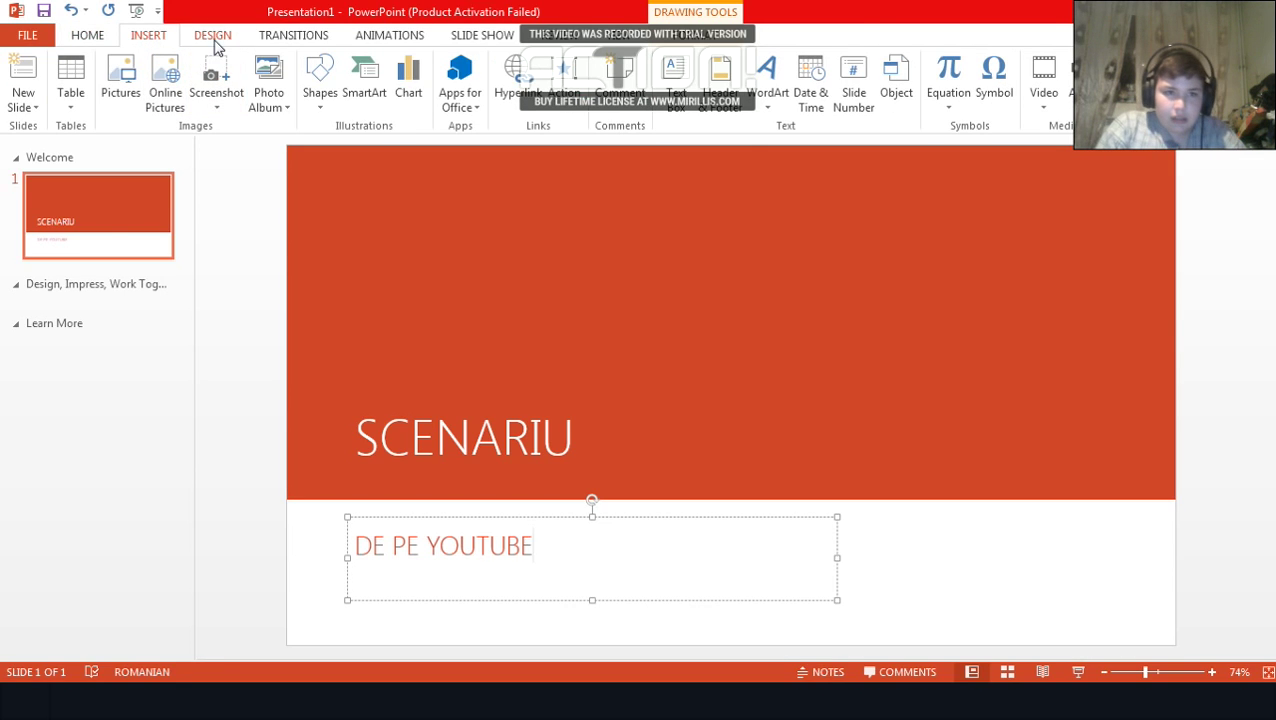
Try Office, Facet, Ion and Organic themes, then apply the orange-banded Retrospect theme
{"action": "left_click", "coordinate": [213, 40]}
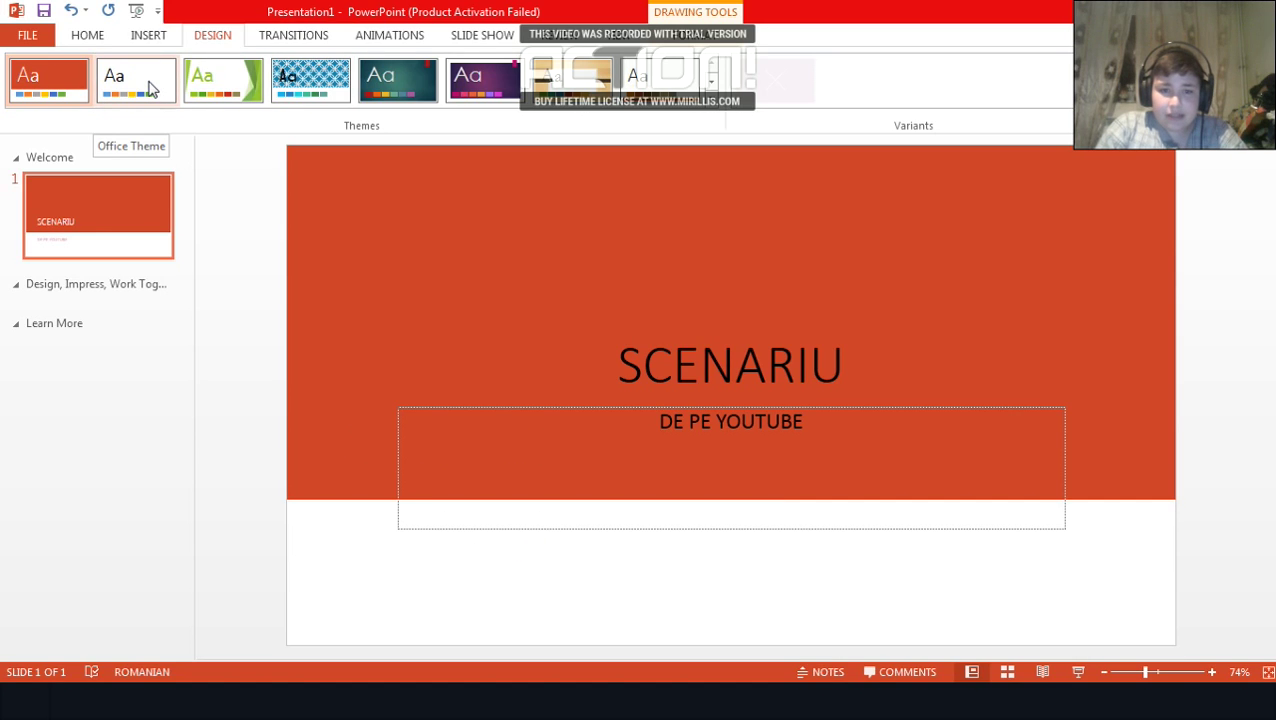
{"action": "left_click", "coordinate": [29, 73]}
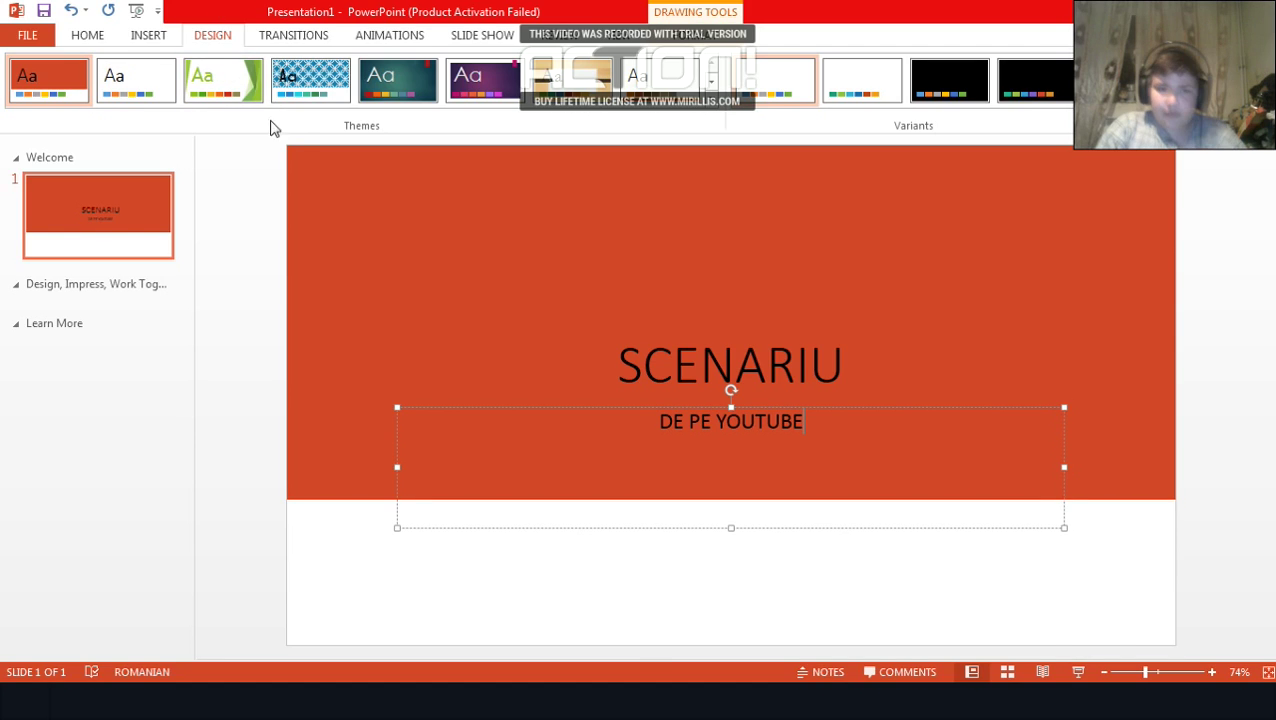
{"action": "left_click", "coordinate": [231, 86]}
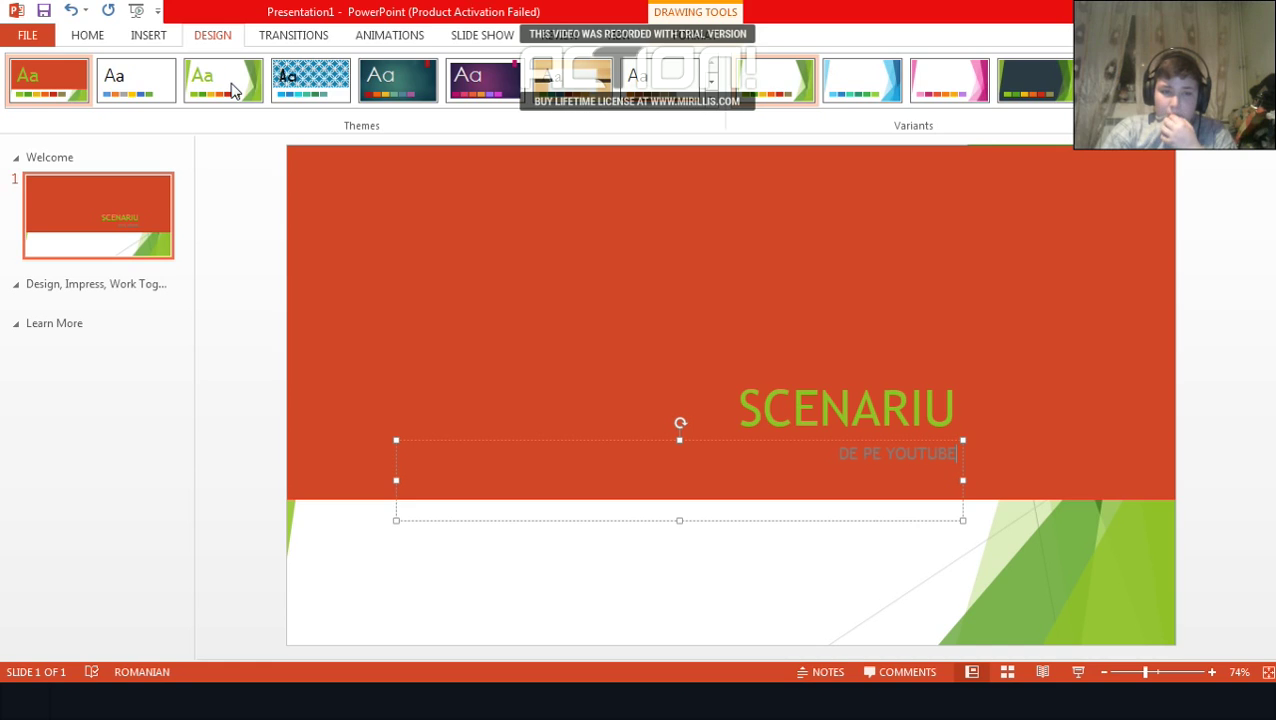
{"action": "left_click", "coordinate": [310, 80]}
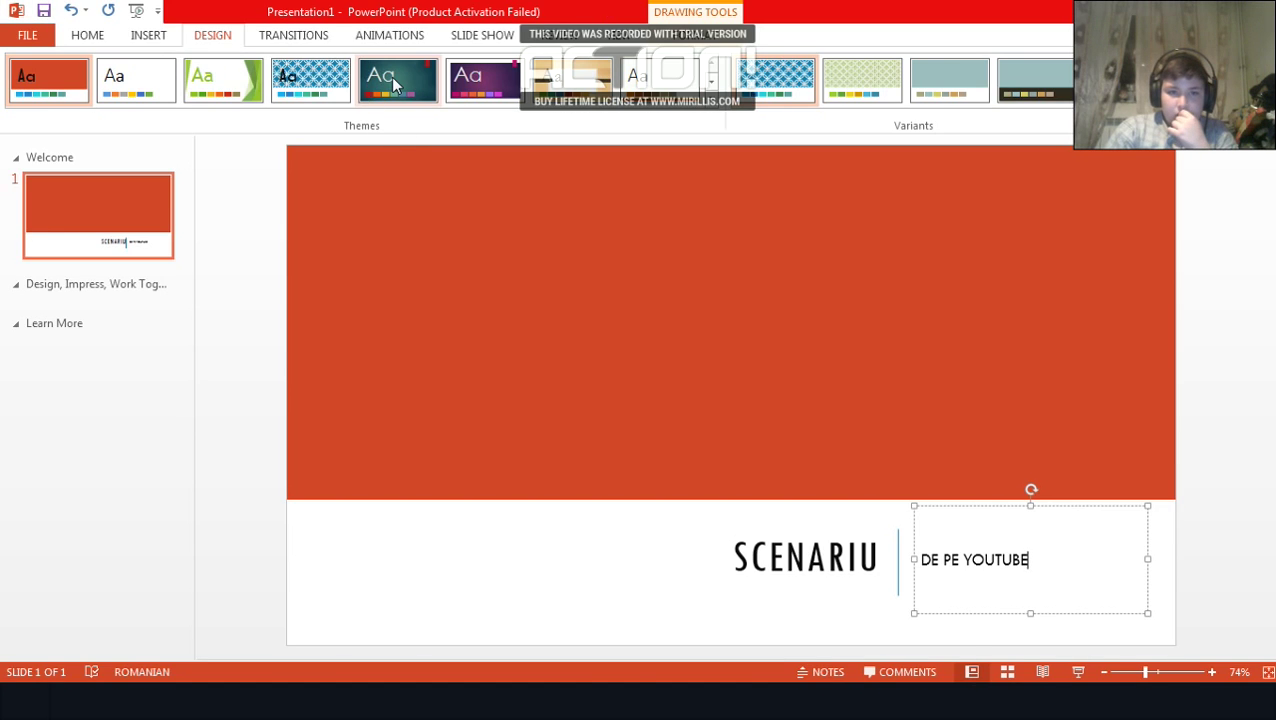
{"action": "left_click", "coordinate": [393, 77]}
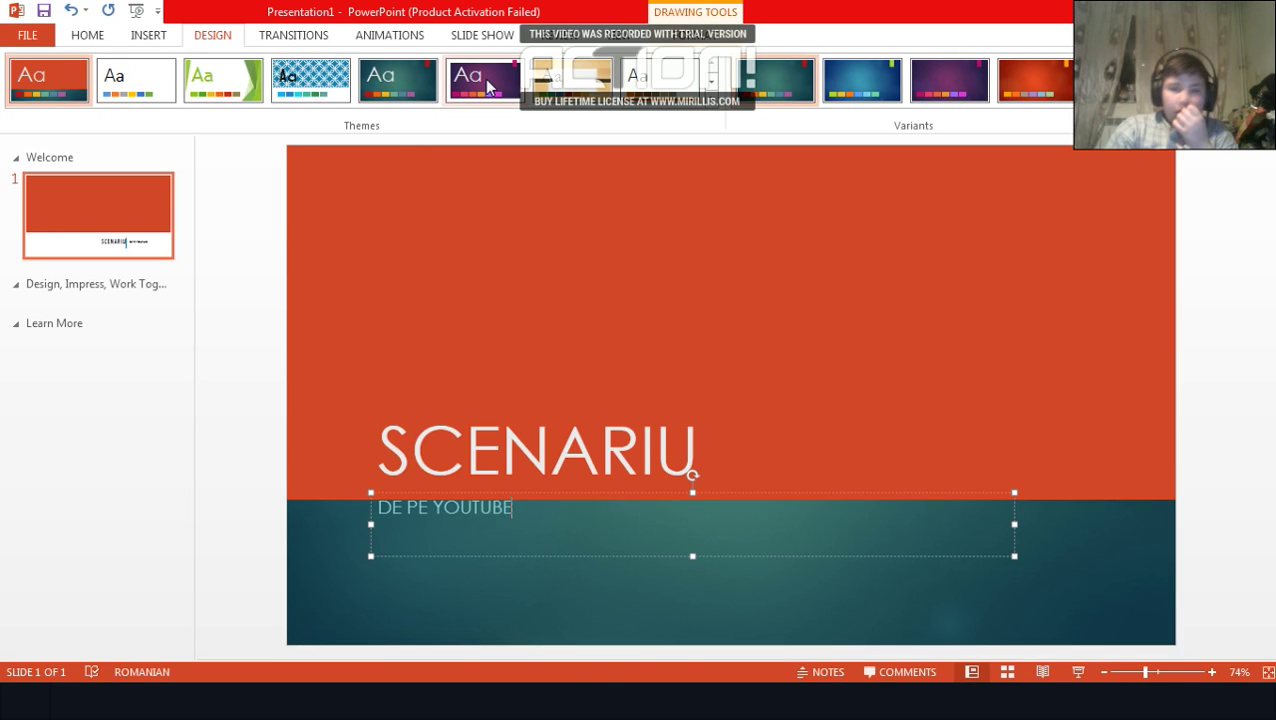
{"action": "left_click", "coordinate": [487, 87]}
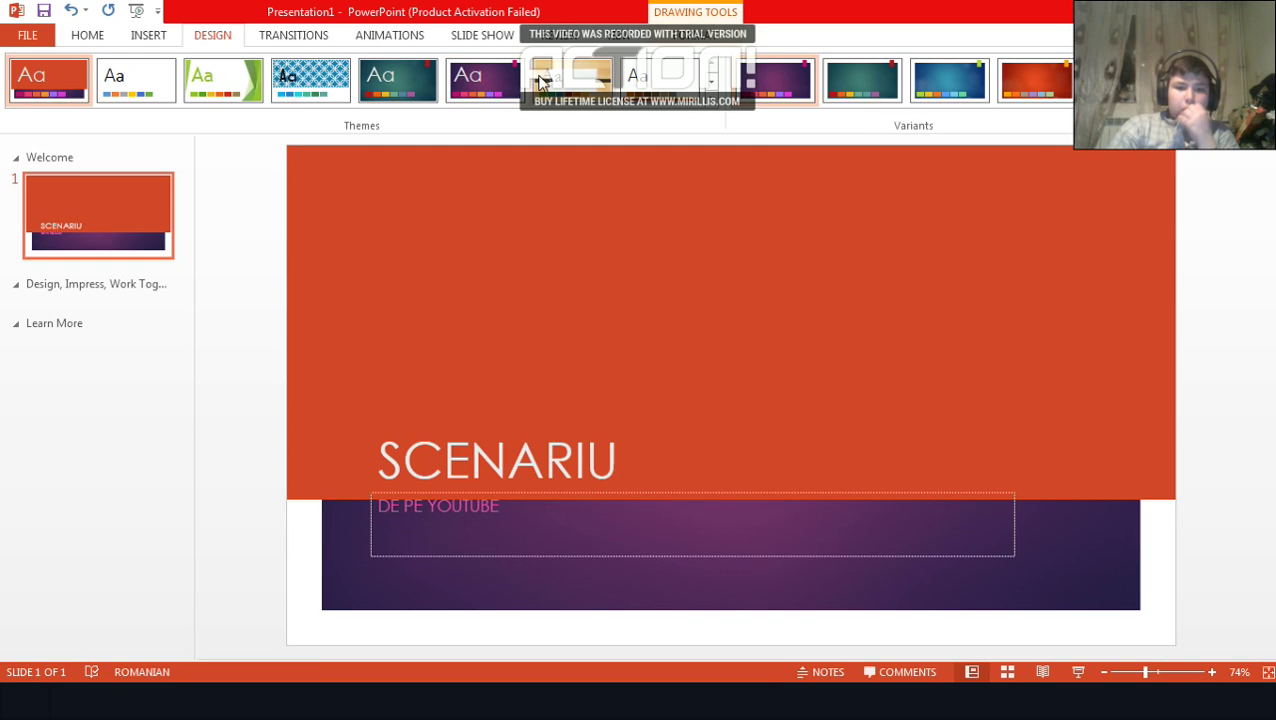
{"action": "left_click", "coordinate": [570, 82]}
{"action": "left_click", "coordinate": [652, 82]}
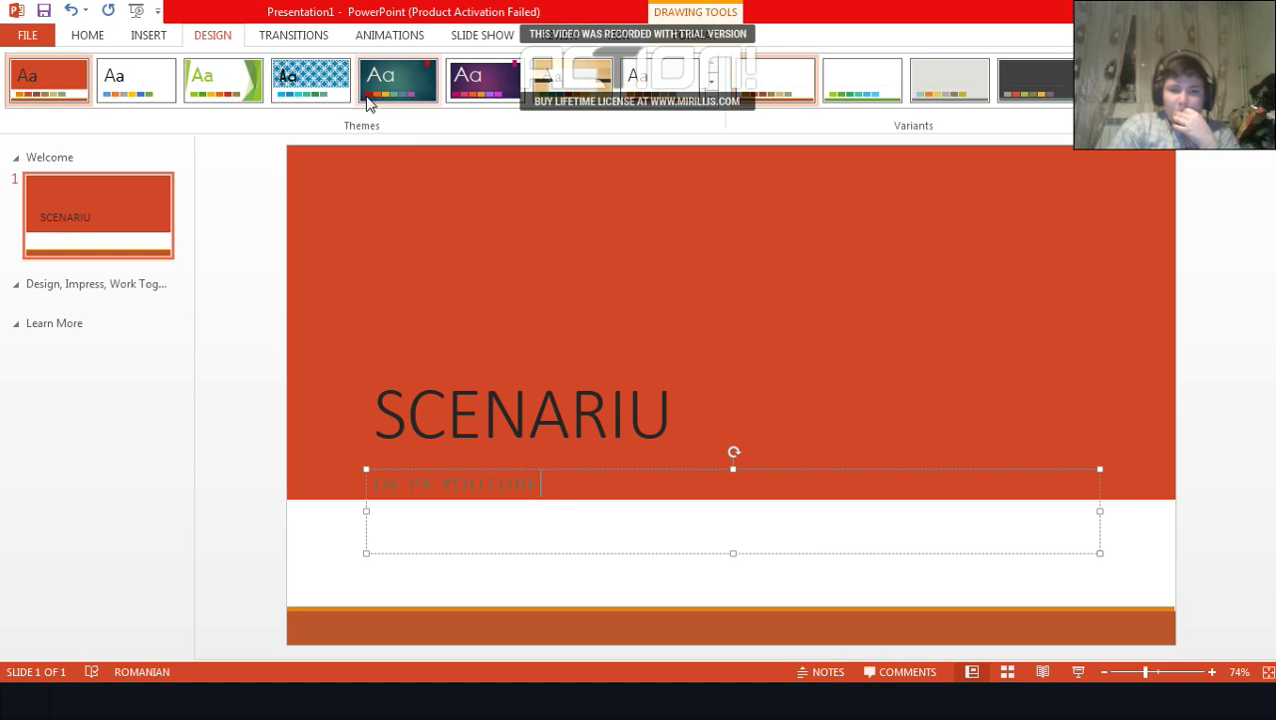
Add a second slide after the title slide and title it Youtube
{"action": "right_click", "coordinate": [101, 238]}
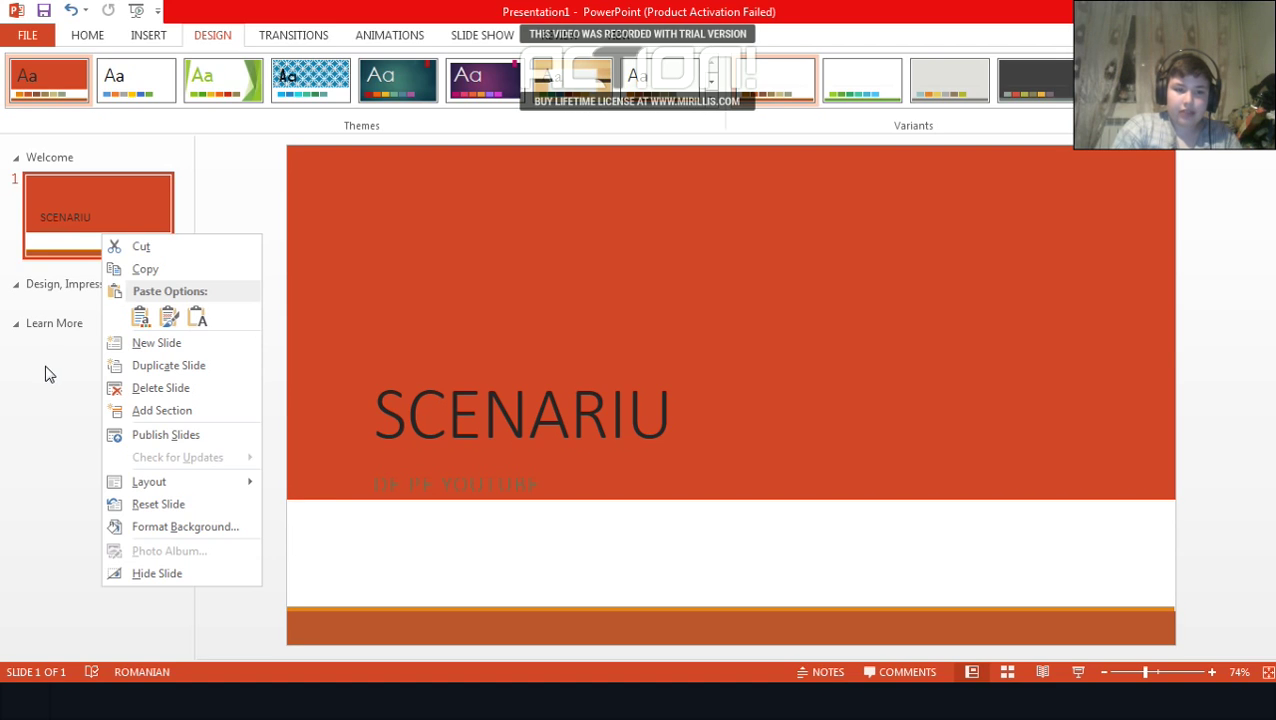
{"action": "right_click", "coordinate": [104, 424]}
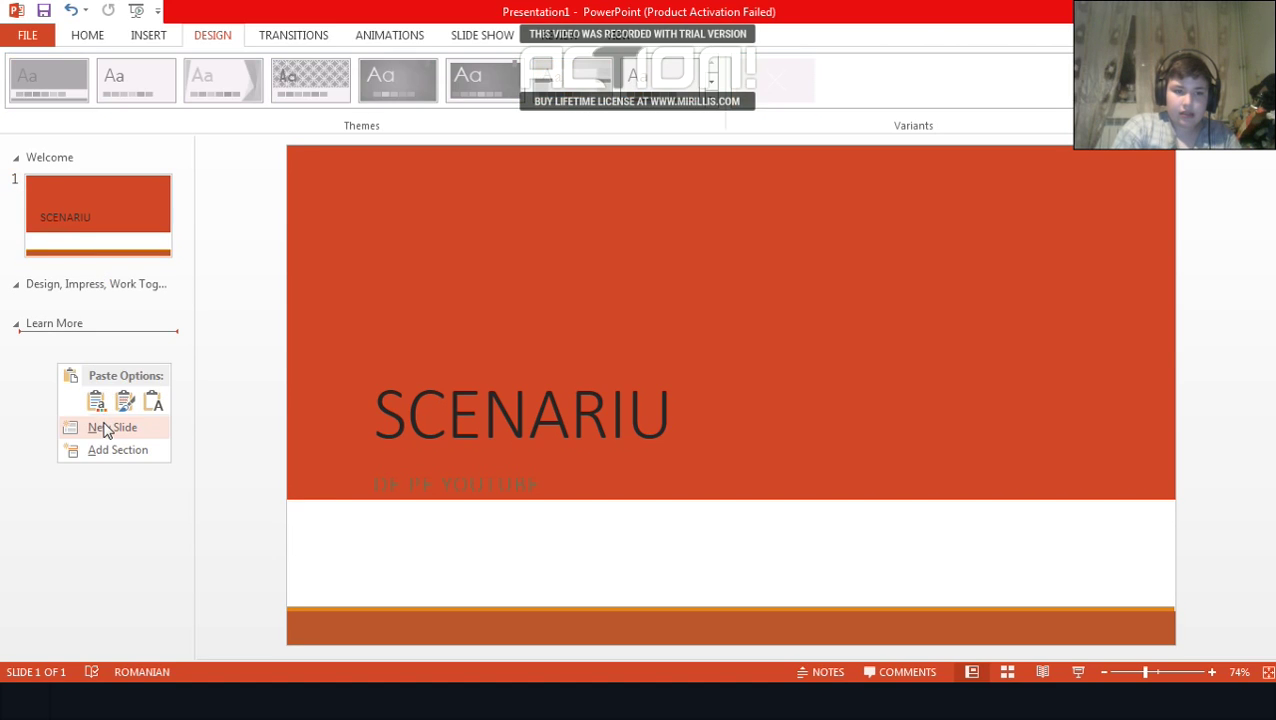
{"action": "left_click", "coordinate": [104, 428]}
{"action": "left_click", "coordinate": [506, 227]}
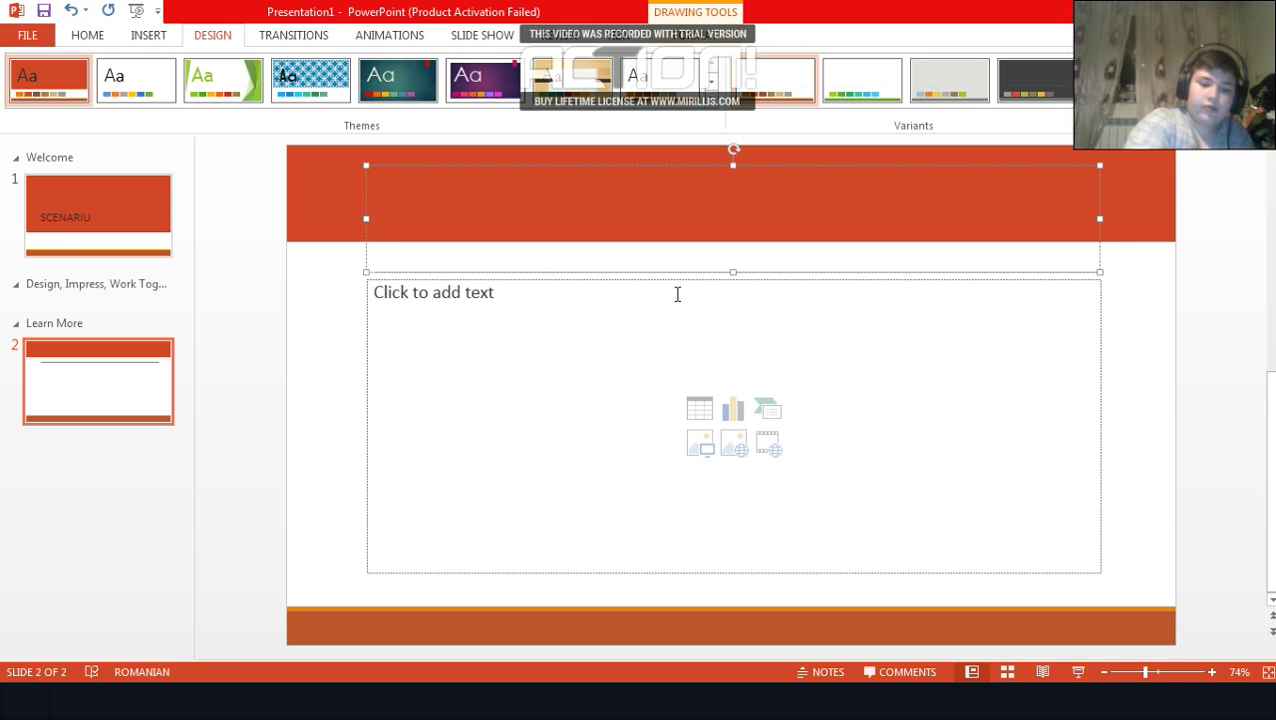
{"action": "type", "text": "Youtu"}
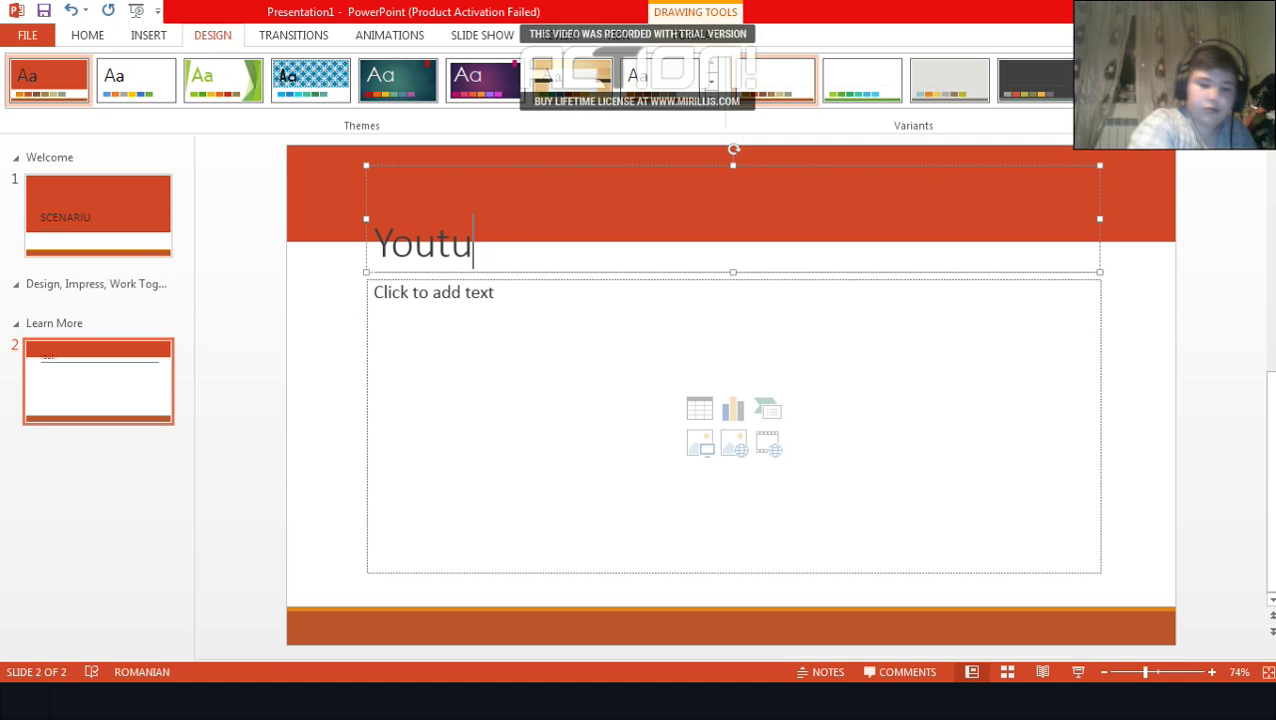
{"action": "type", "text": "be"}
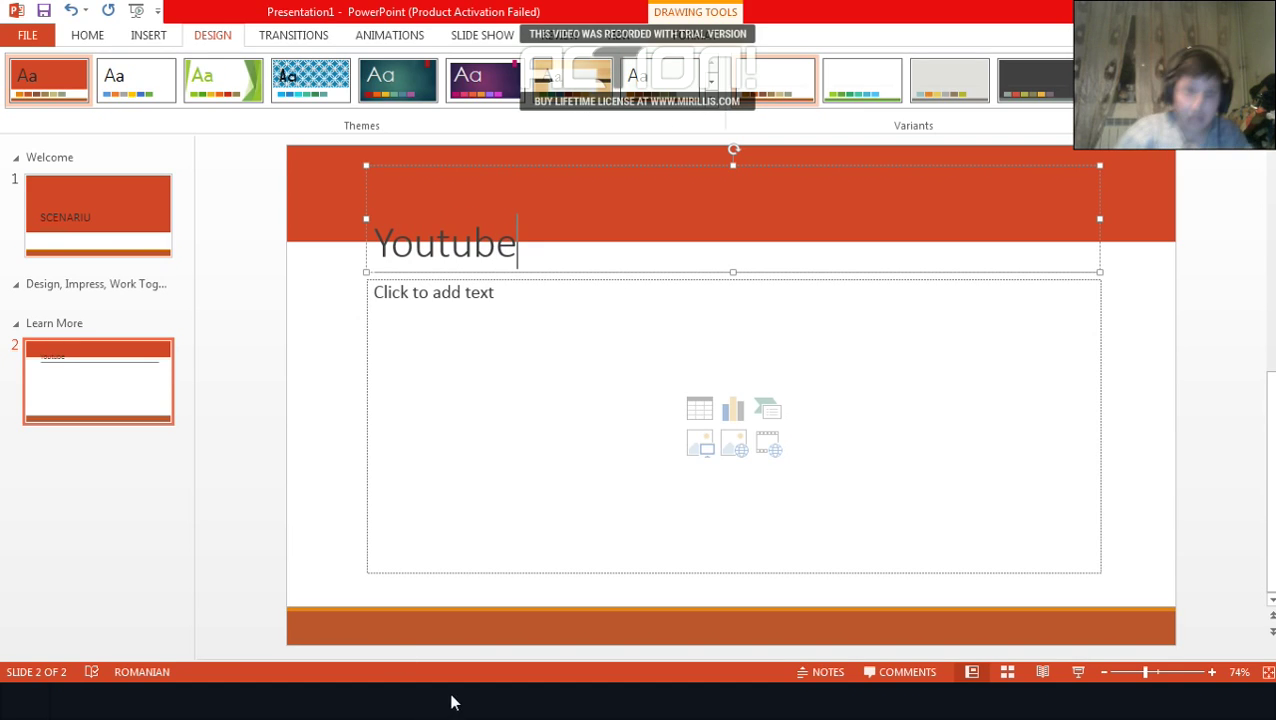
{"action": "left_click", "coordinate": [572, 706]}
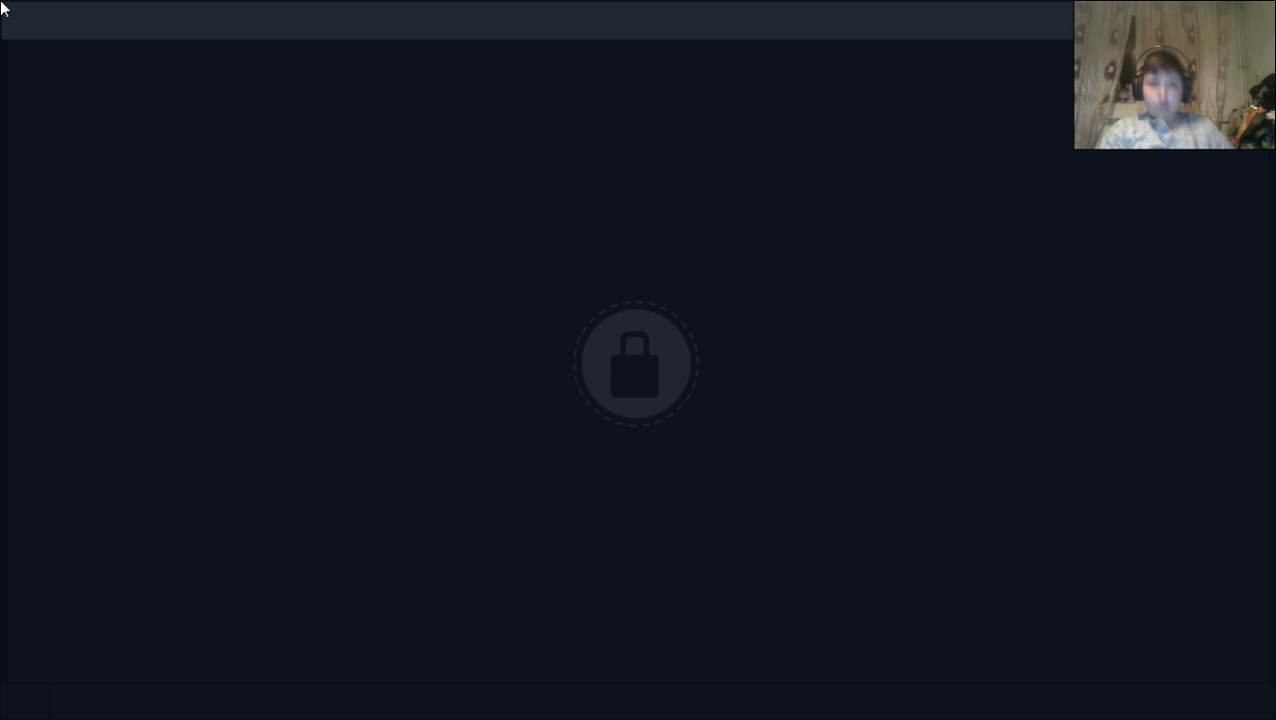
{"action": "left_click", "coordinate": [604, 700]}
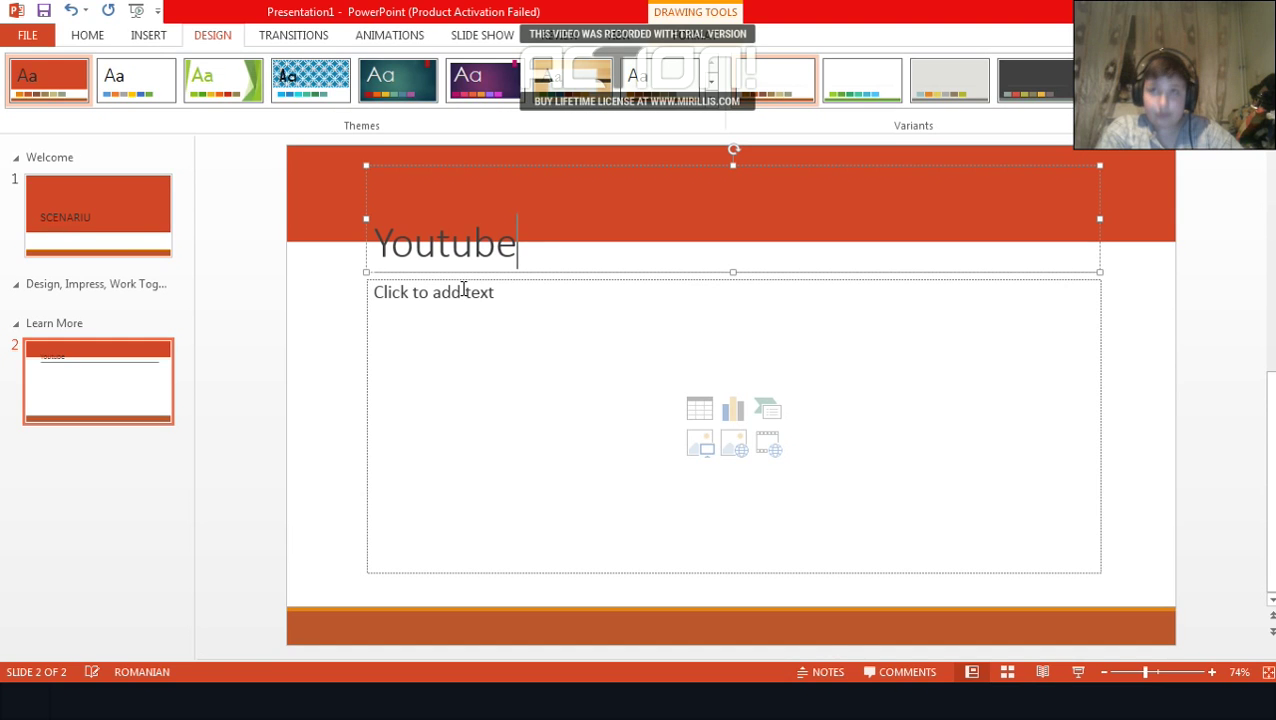
Paste the YouTube article text into slide 2 using the destination theme, then add a third slide
{"action": "left_click", "coordinate": [463, 294]}
{"action": "right_click", "coordinate": [463, 294]}
{"action": "key", "text": "Escape"}
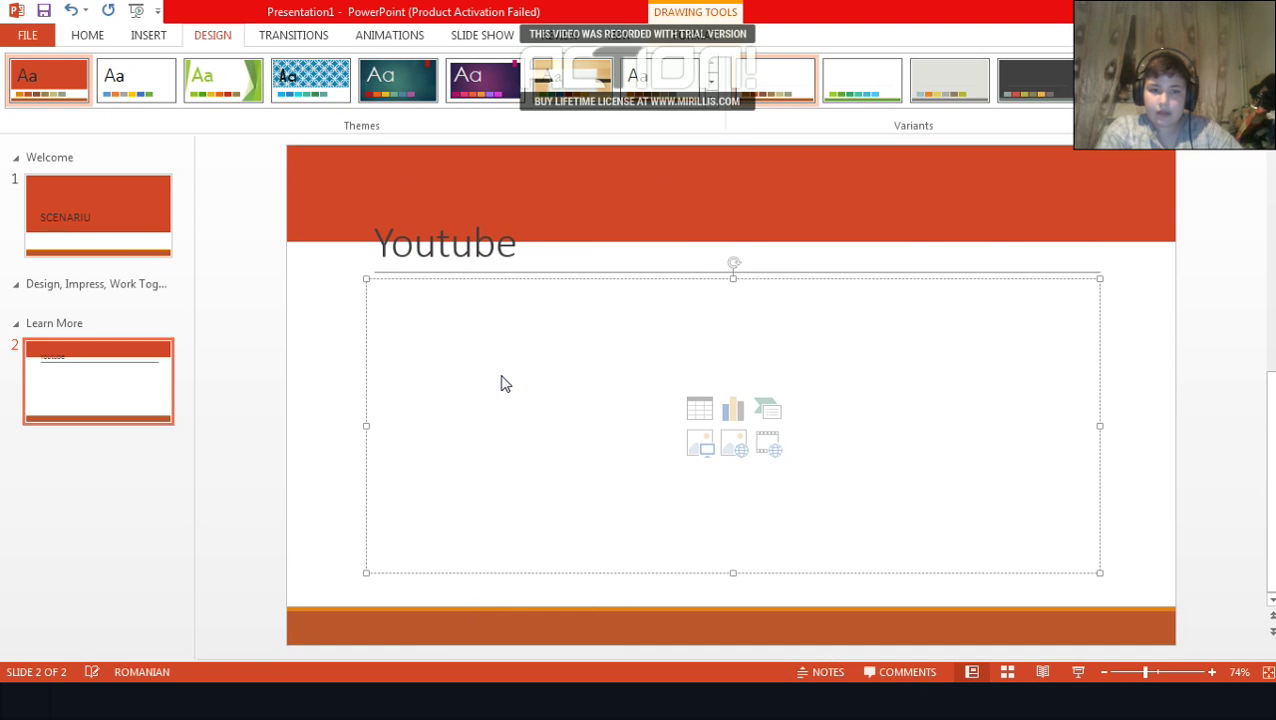
{"action": "type", "text": "YouTube (cuvânt englezesc artificial, pronunție [ˈjuːtjuːb], v. AFI) este un Site Web unde utilizatorii pot încărca și viziona materiale audio-video. YouTube a fost creat în februarie 2005 de Chad Hurley, Steve Chen, și Jawed Karim.Serviciul cu sediul în San Bruno, California, folosește tehnologia Adobe Flash Player (HTML5 din 2012) pentru a expune o gamă largă de clipuri video create chiar de utilizatori, incluzând și fragmente din programe de televiziune sau din filme. YouTube face parte din fenomenul recent numit Web 2.0. În octombrie 2006 Google[1] a anunțat că a ajuns la o înțelegere să achiziționeze compania pentru 1,65 miliarde $. Afacerea a fost încheiată la 13 noiembrie 2006.[2]"}
{"action": "key", "text": "Right"}
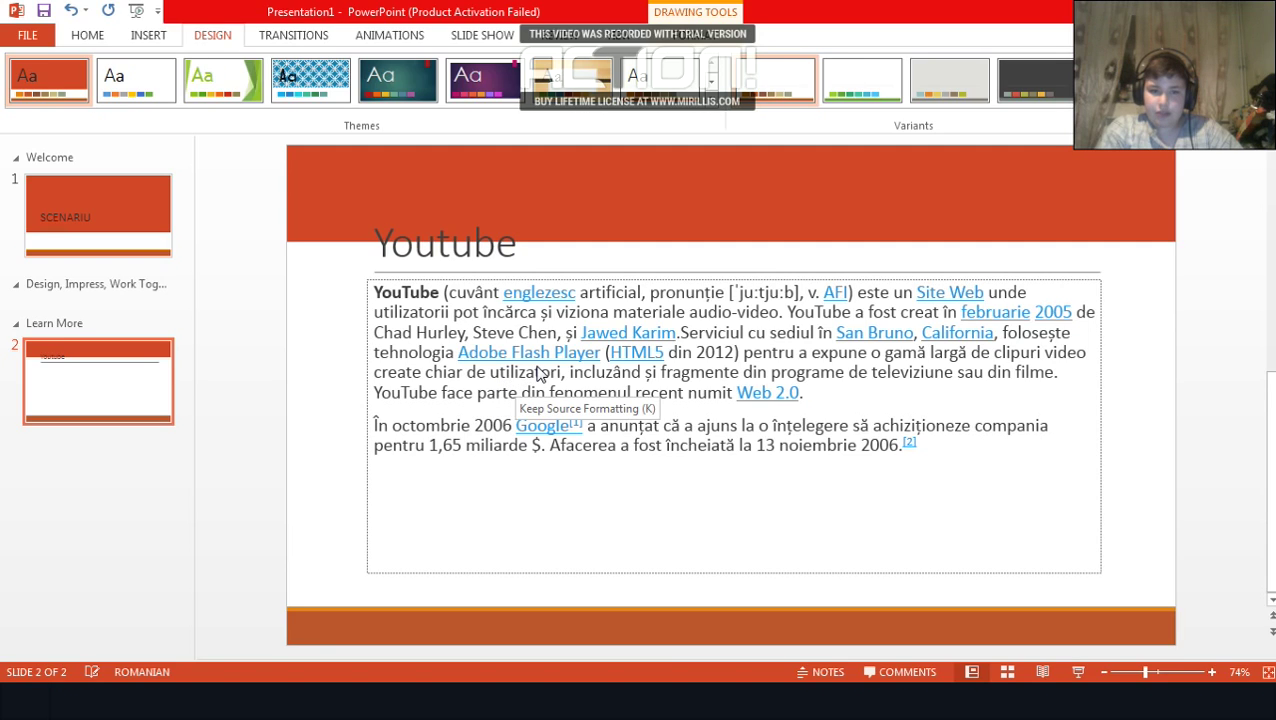
{"action": "key", "text": "Right"}
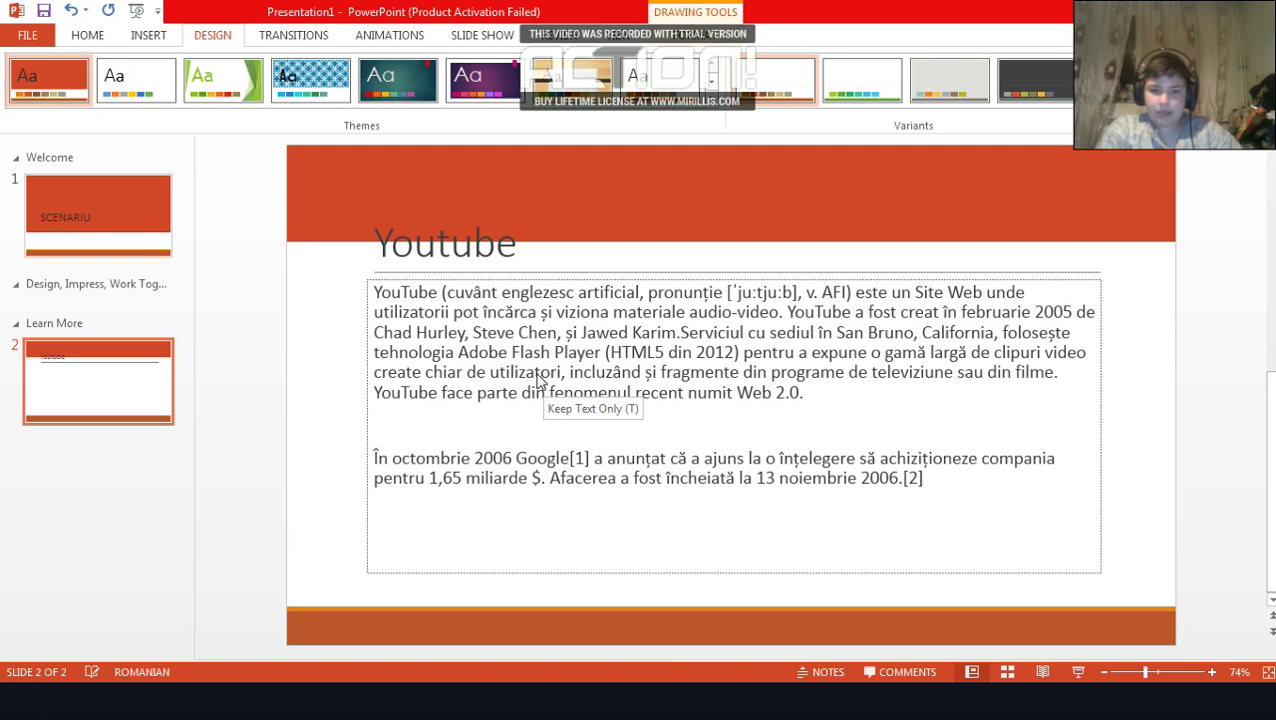
{"action": "key", "text": "Left"}
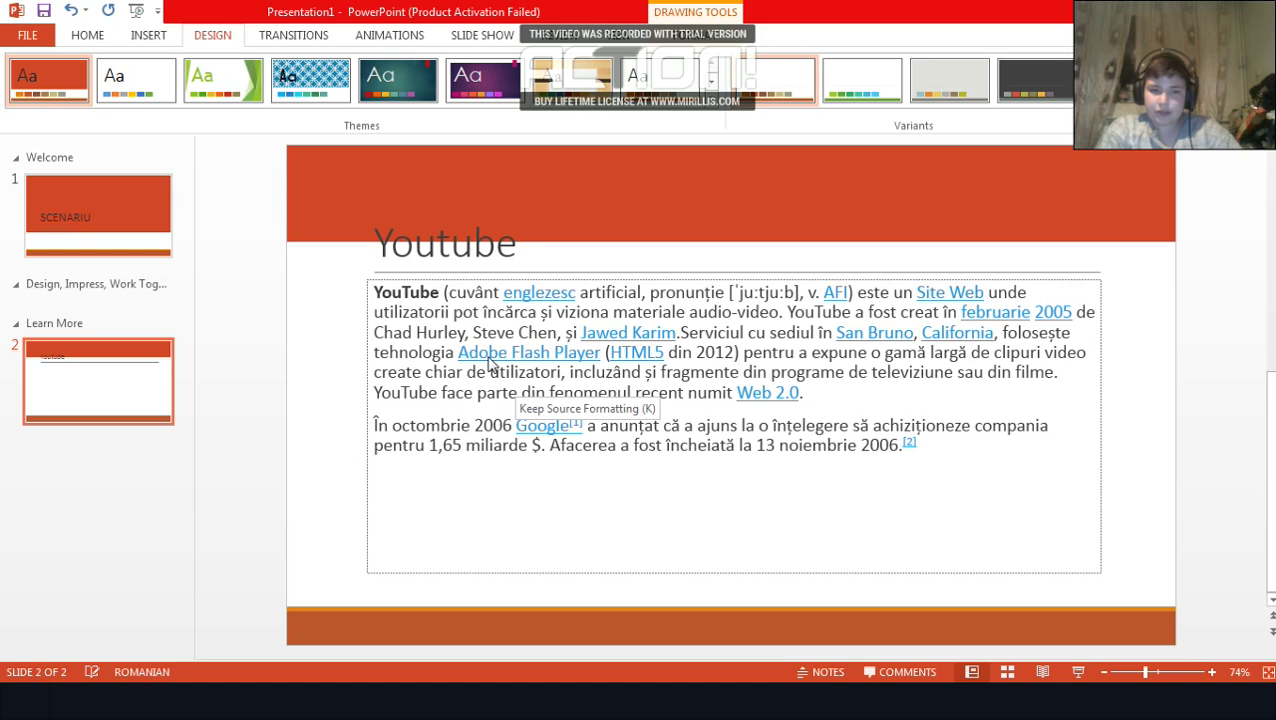
{"action": "key", "text": "ctrl+z"}
{"action": "right_click", "coordinate": [505, 378]}
{"action": "left_click", "coordinate": [503, 373]}
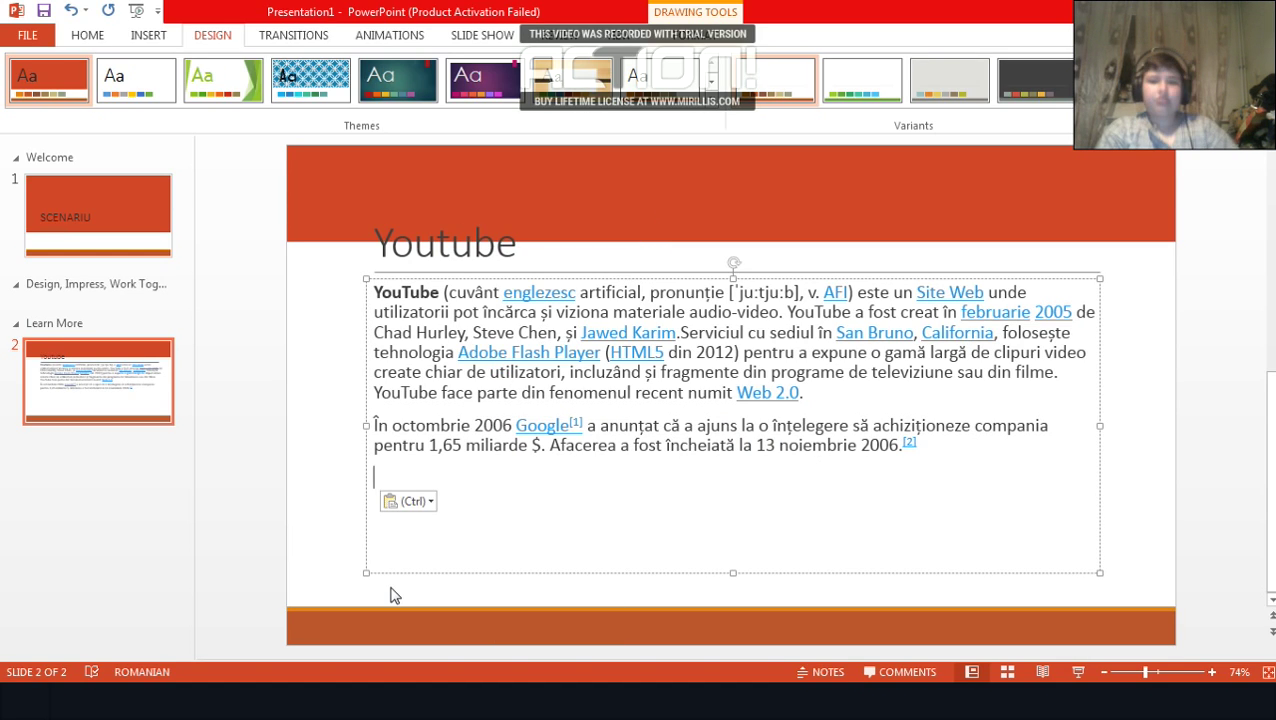
{"action": "right_click", "coordinate": [108, 390]}
{"action": "left_click", "coordinate": [158, 150]}
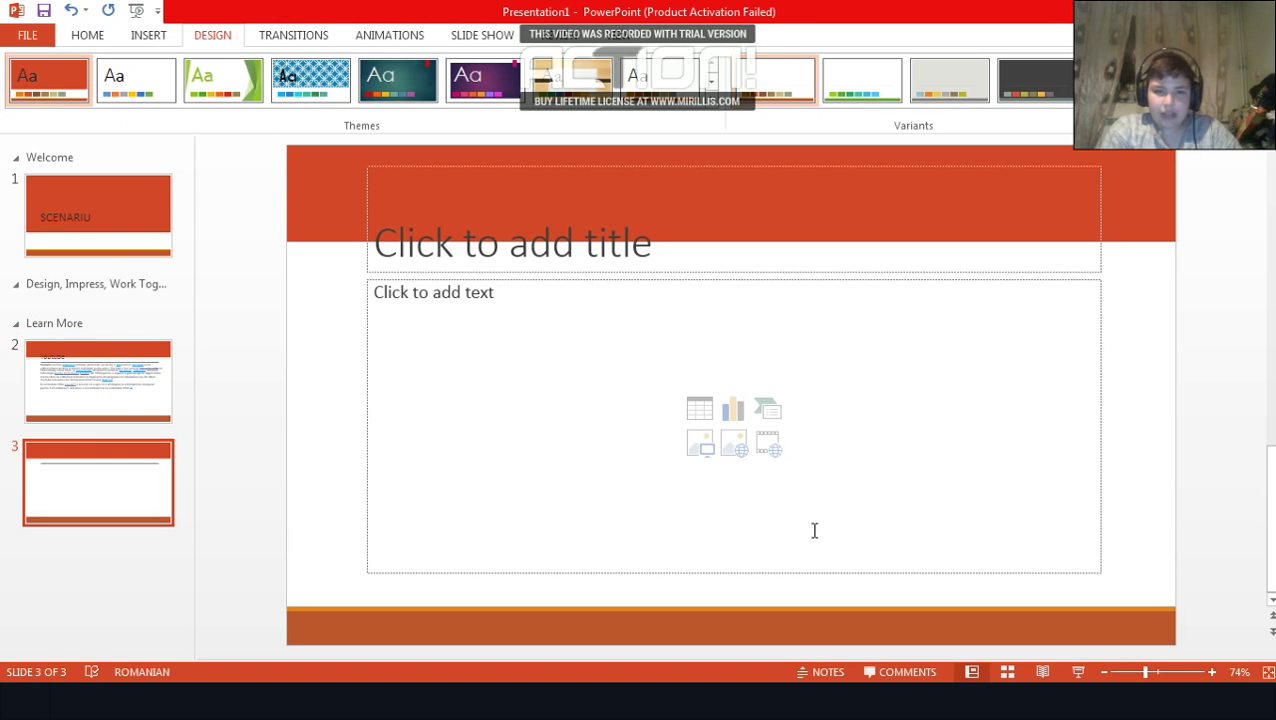
Insert the picture 'photo' from Desktop > Despre mine_files into slide 3
{"action": "left_click", "coordinate": [698, 446]}
{"action": "double_click", "coordinate": [338, 203]}
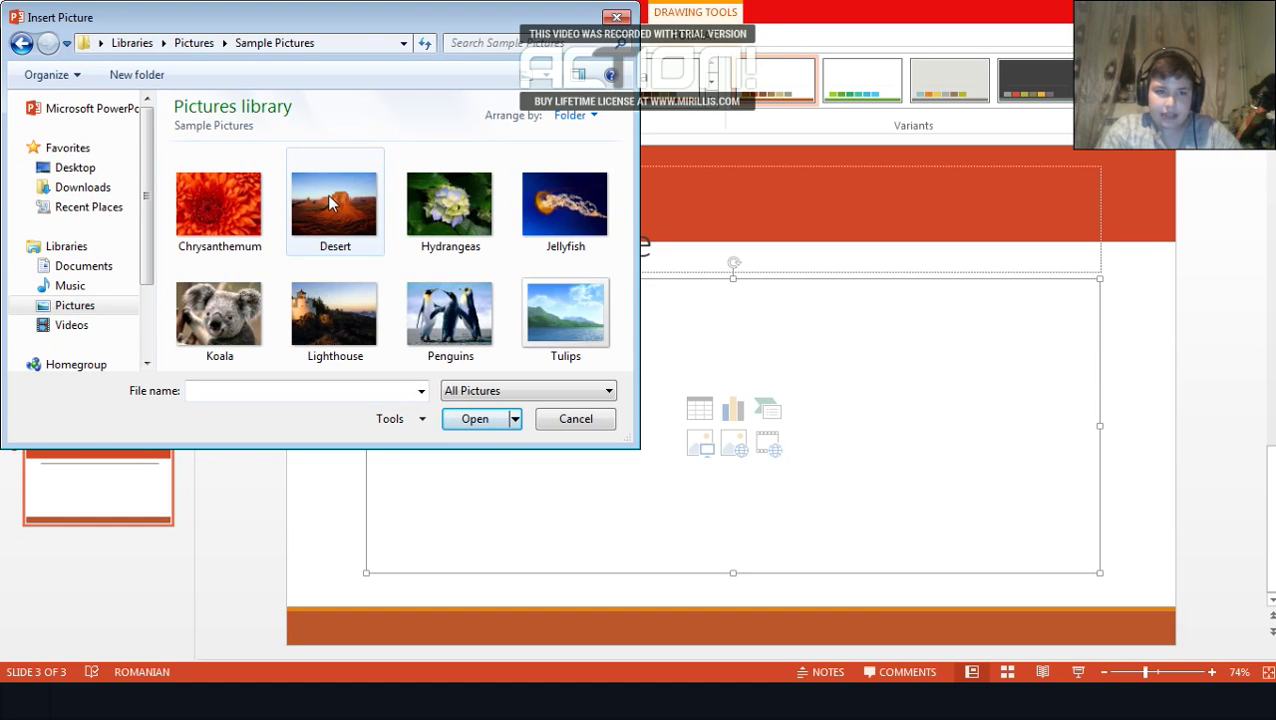
{"action": "left_click", "coordinate": [205, 215]}
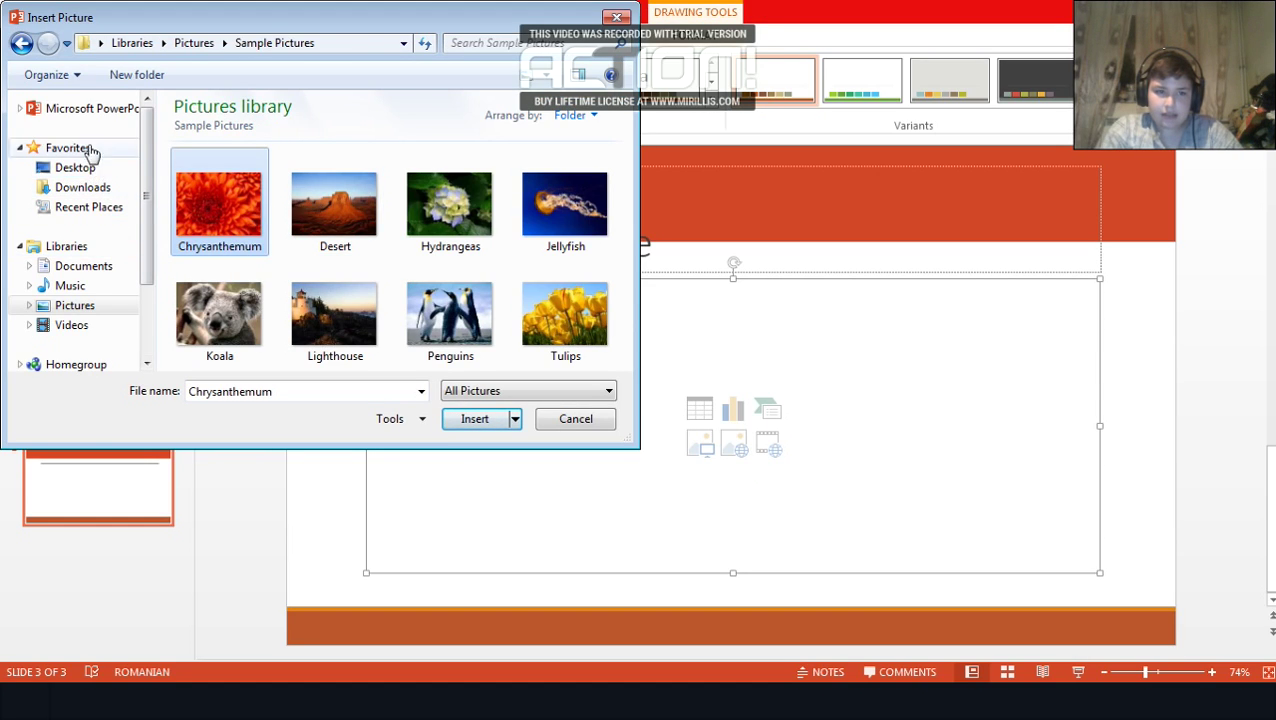
{"action": "left_click", "coordinate": [88, 167]}
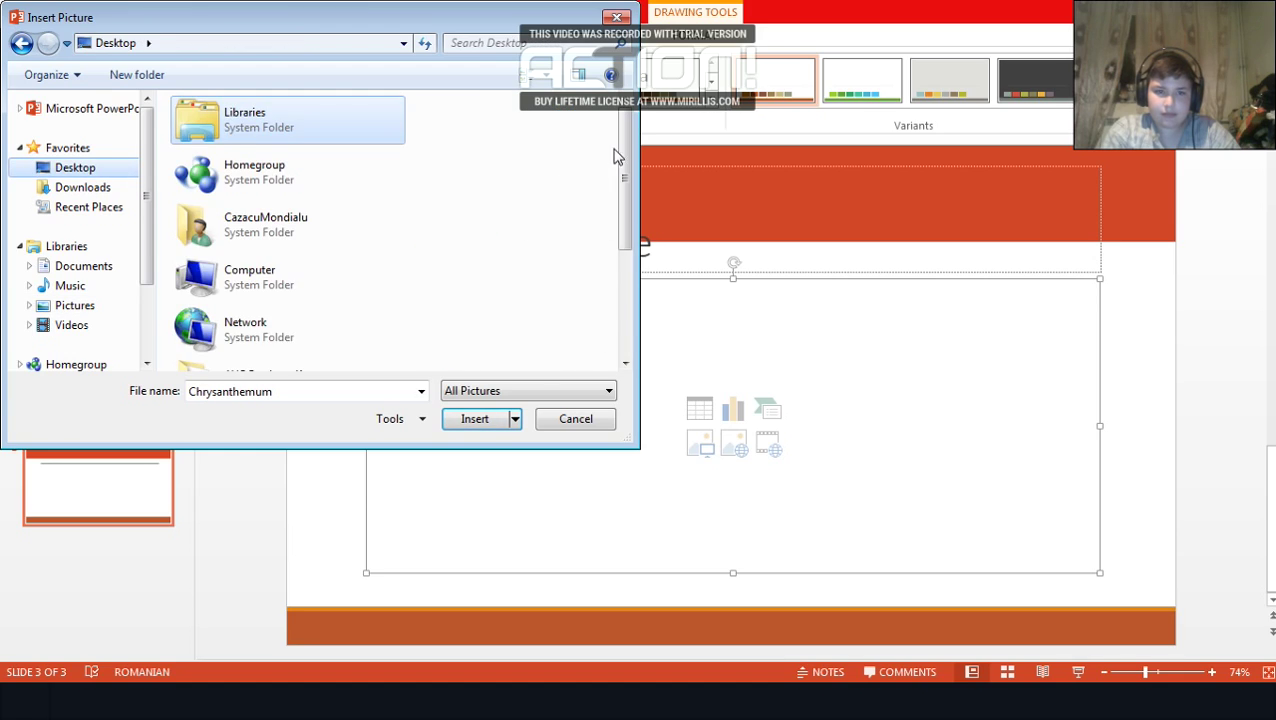
{"action": "scroll", "coordinate": [604, 219], "scroll_direction": "down", "scroll_amount": 3}
{"action": "scroll", "coordinate": [273, 251], "scroll_direction": "down", "scroll_amount": 1}
{"action": "double_click", "coordinate": [273, 251]}
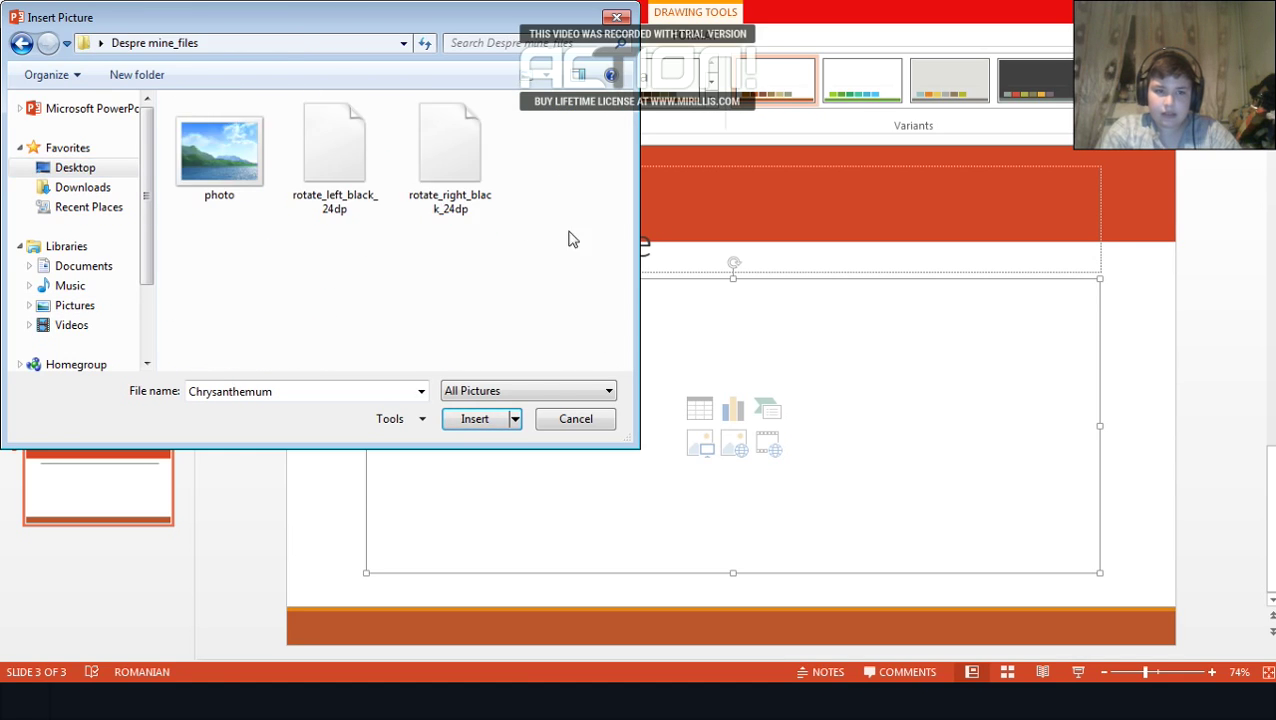
{"action": "left_click", "coordinate": [264, 190]}
{"action": "left_click", "coordinate": [466, 421]}
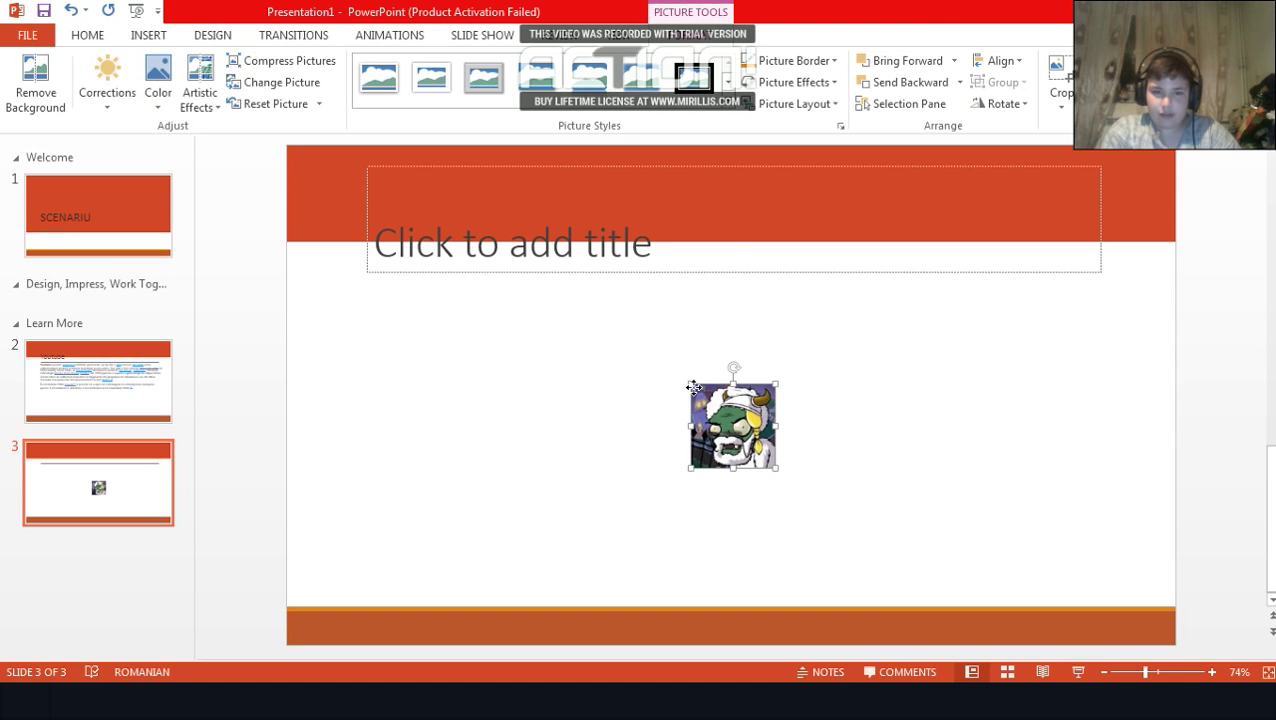
Move the photo just below the title and stretch it across the slide width
{"action": "mouse_move", "coordinate": [700, 390]}
{"action": "left_mouse_down"}
{"action": "mouse_move", "coordinate": [643, 385]}
{"action": "mouse_move", "coordinate": [672, 271]}
{"action": "left_mouse_up"}
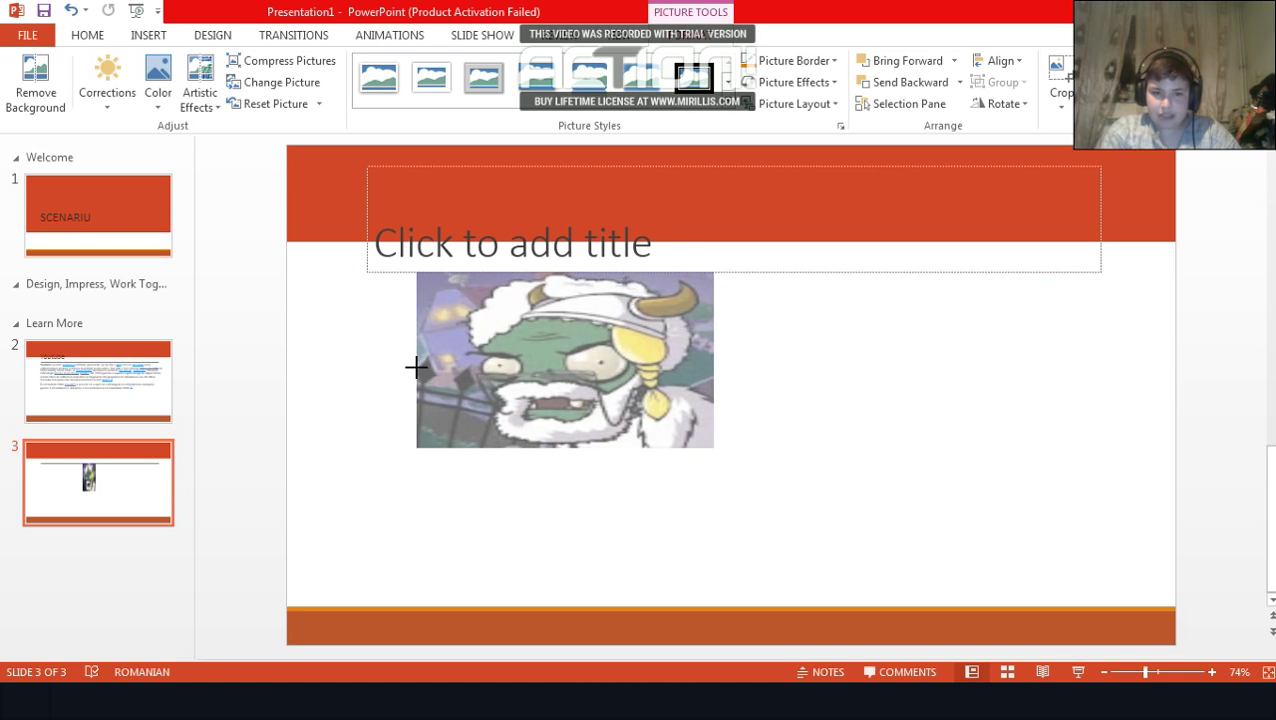
{"action": "left_click_drag", "start_coordinate": [507, 365], "coordinate": [416, 365]}
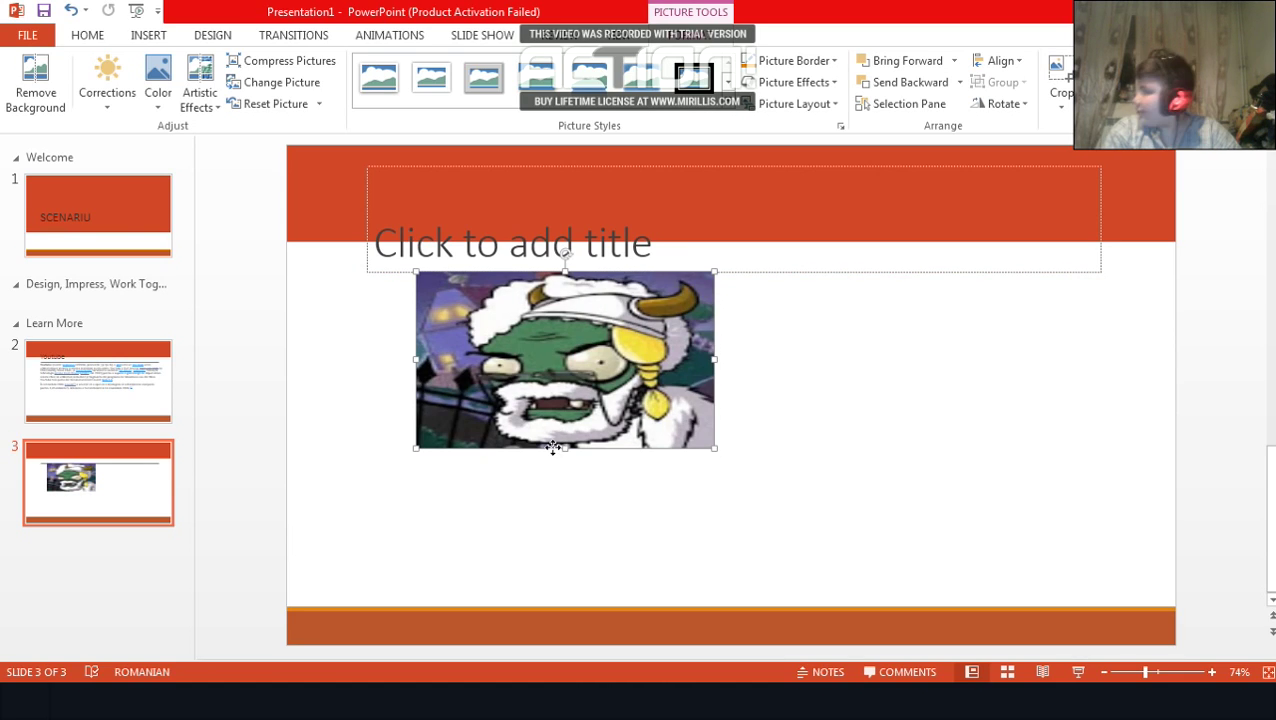
{"action": "mouse_move", "coordinate": [560, 447]}
{"action": "left_mouse_down"}
{"action": "mouse_move", "coordinate": [550, 463]}
{"action": "mouse_move", "coordinate": [550, 446]}
{"action": "mouse_move", "coordinate": [563, 588]}
{"action": "left_mouse_up"}
{"action": "left_click_drag", "start_coordinate": [709, 431], "coordinate": [1100, 436]}
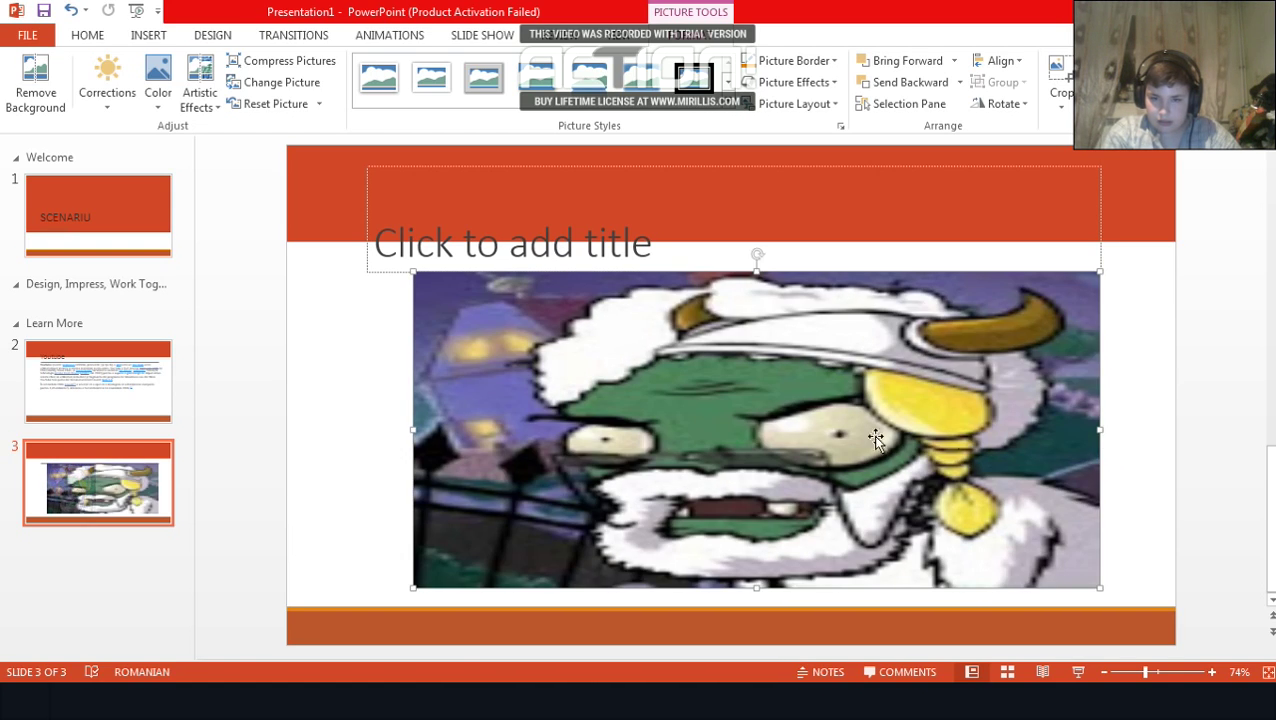
{"action": "left_click_drag", "start_coordinate": [410, 428], "coordinate": [366, 430]}
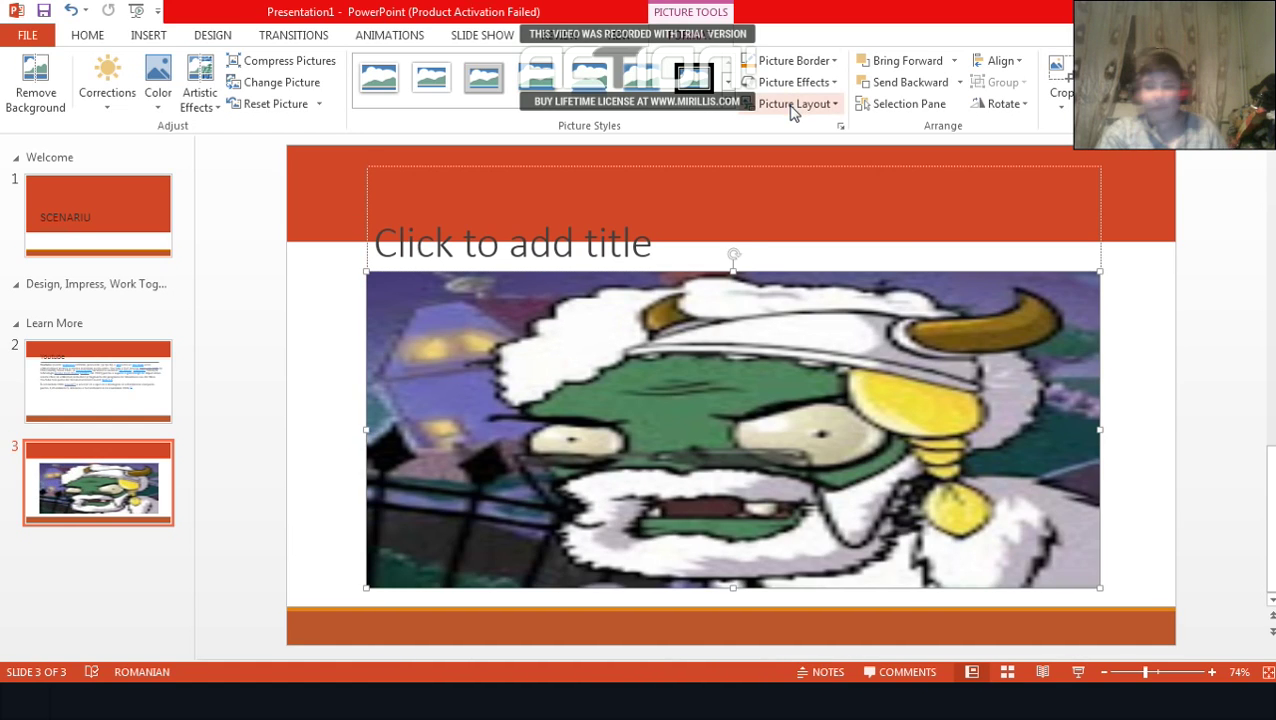
Give slide 3 the title CAZACUMONDIALU
{"action": "left_click", "coordinate": [690, 223]}
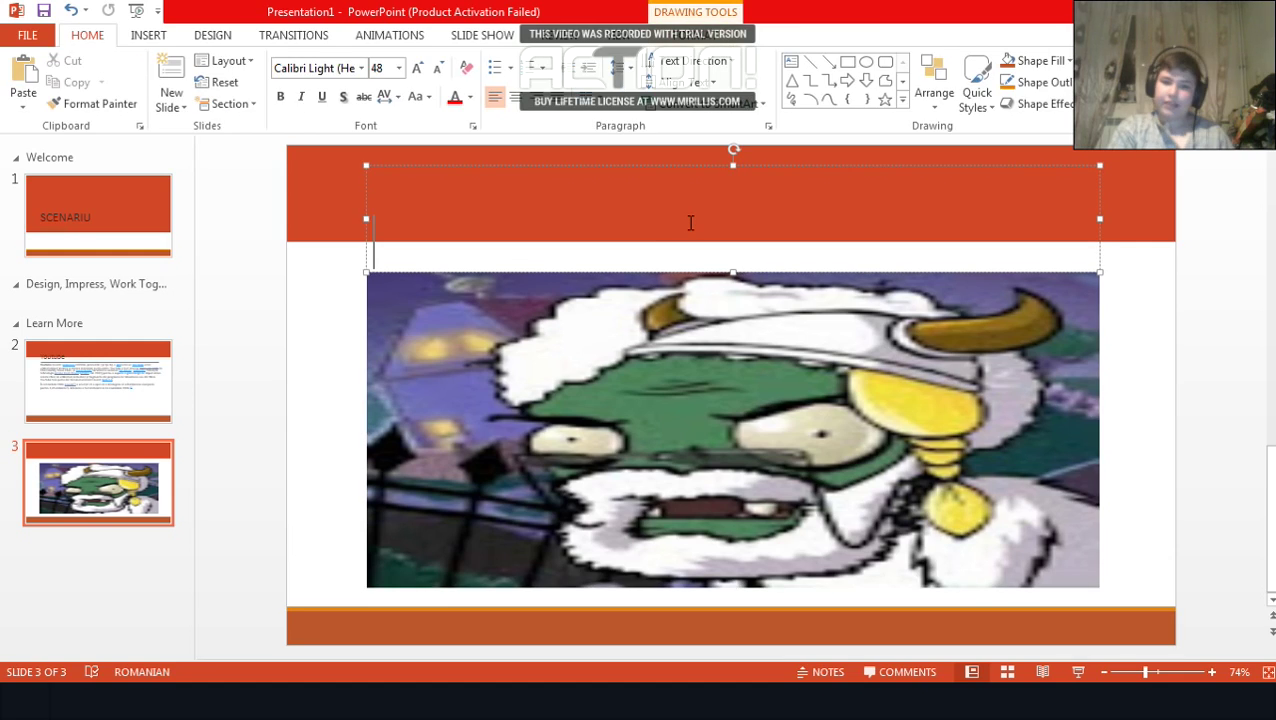
{"action": "type", "text": "CA"}
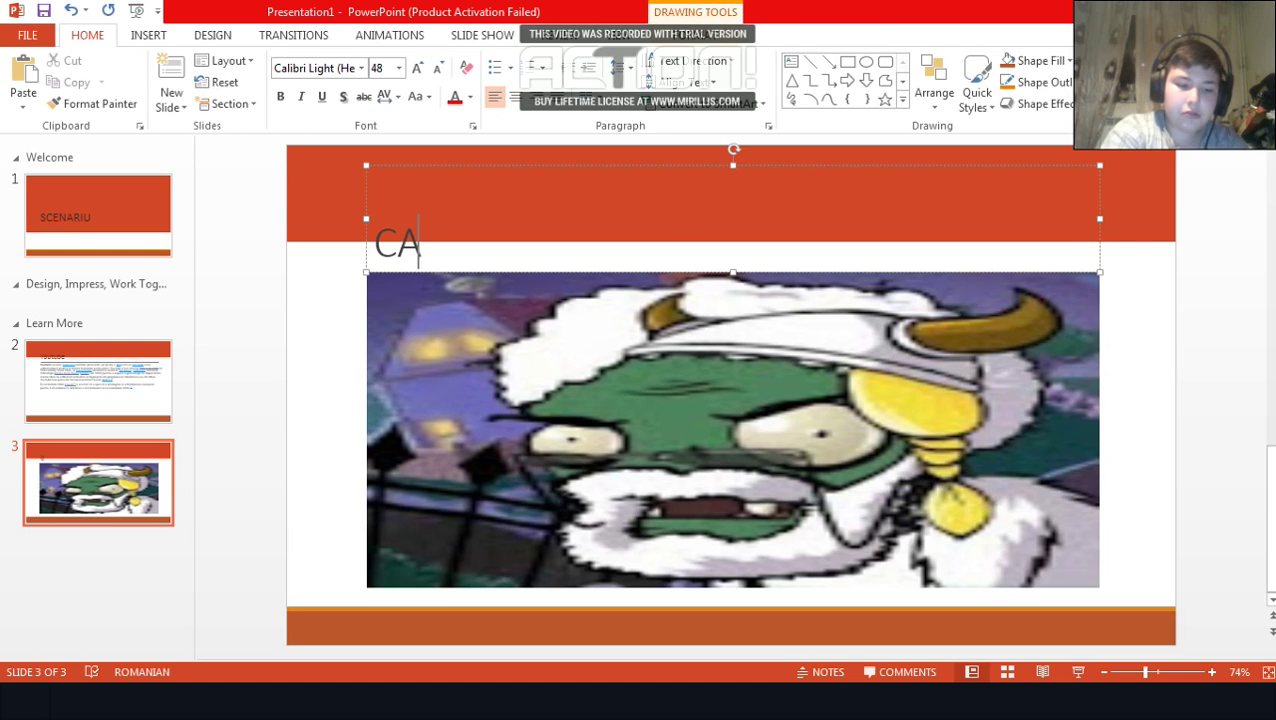
{"action": "type", "text": "ZACUMO"}
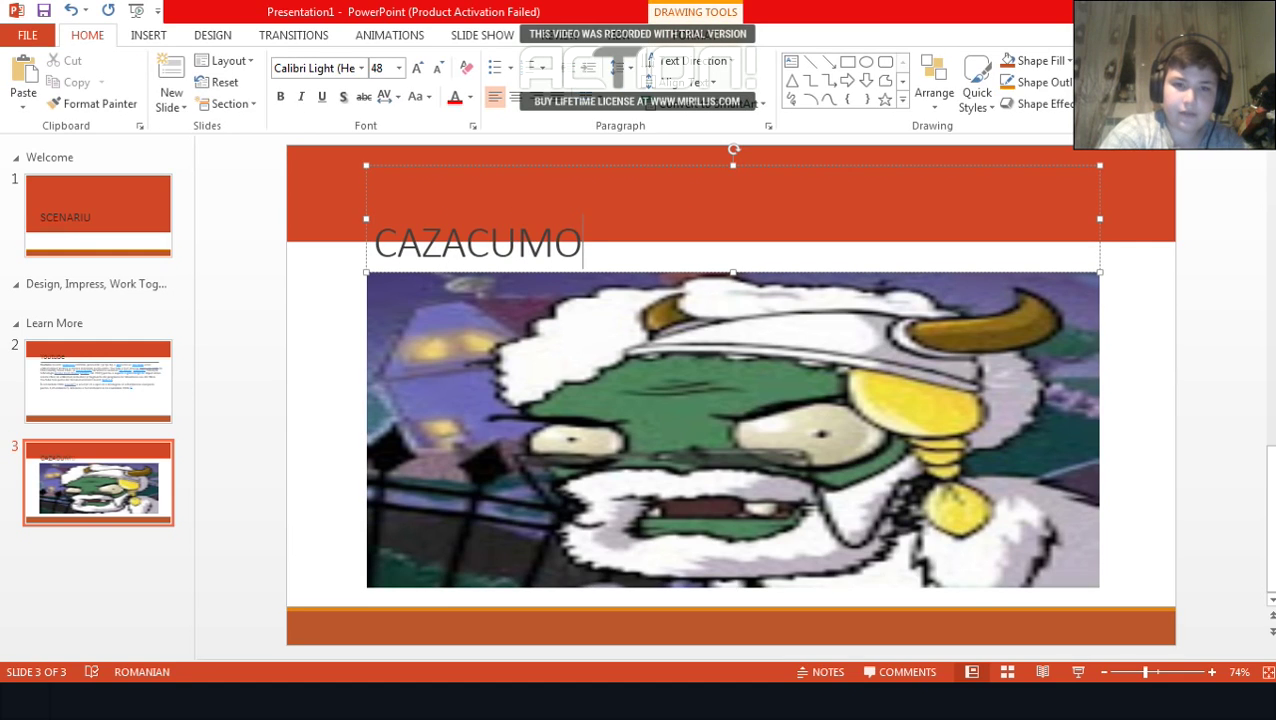
{"action": "type", "text": "NDIALU"}
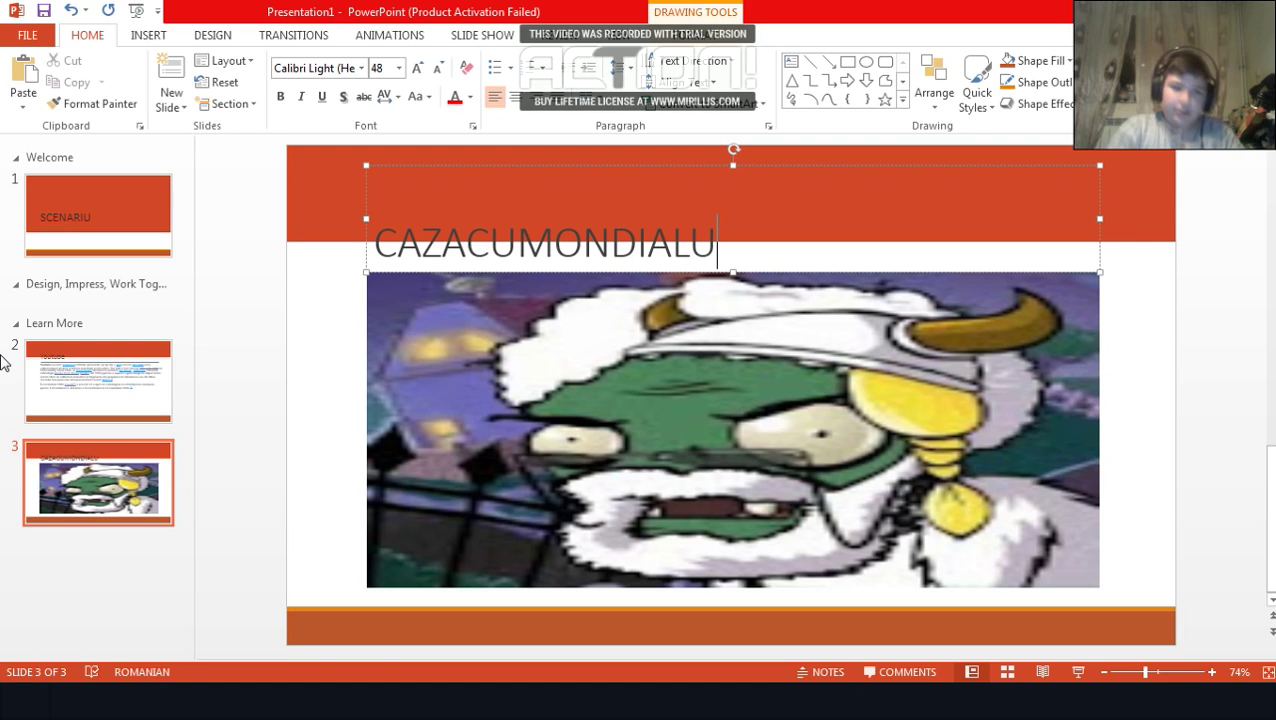
{"action": "right_click", "coordinate": [25, 548]}
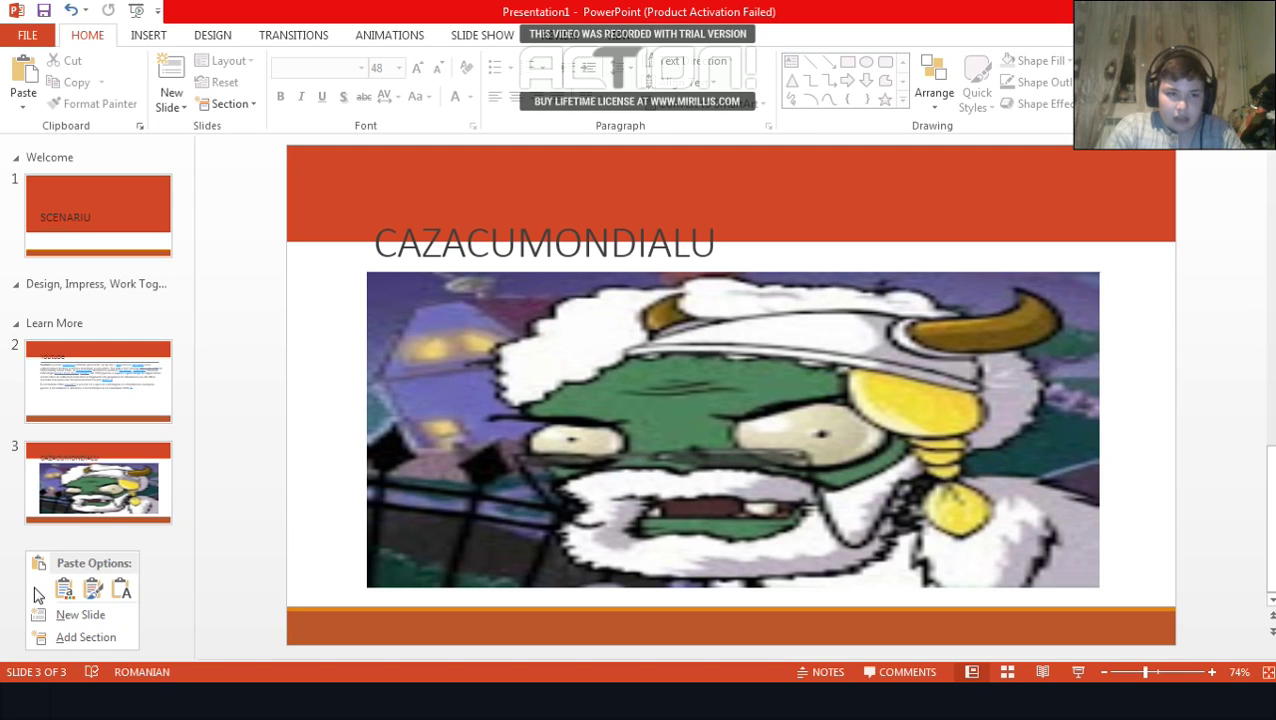
{"action": "left_click", "coordinate": [60, 480]}
Apply a Cut transition to the SCENARIU title slide
{"action": "left_click", "coordinate": [92, 199]}
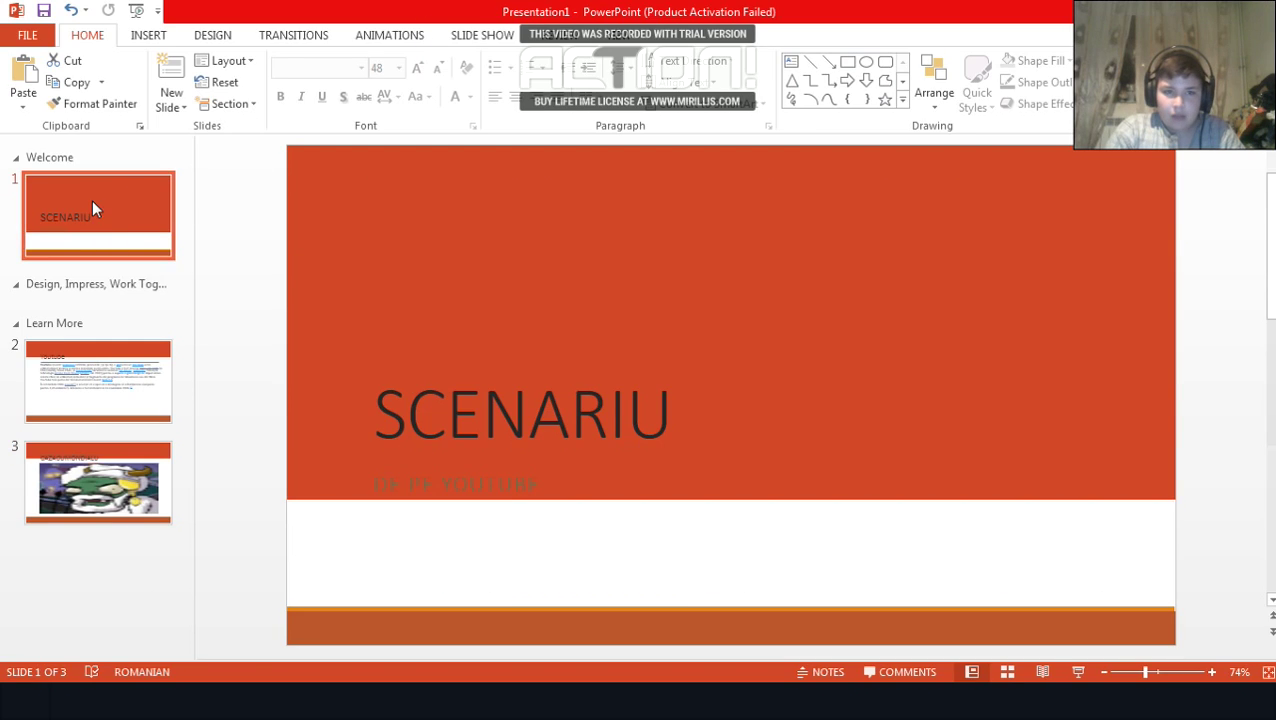
{"action": "left_click", "coordinate": [295, 37]}
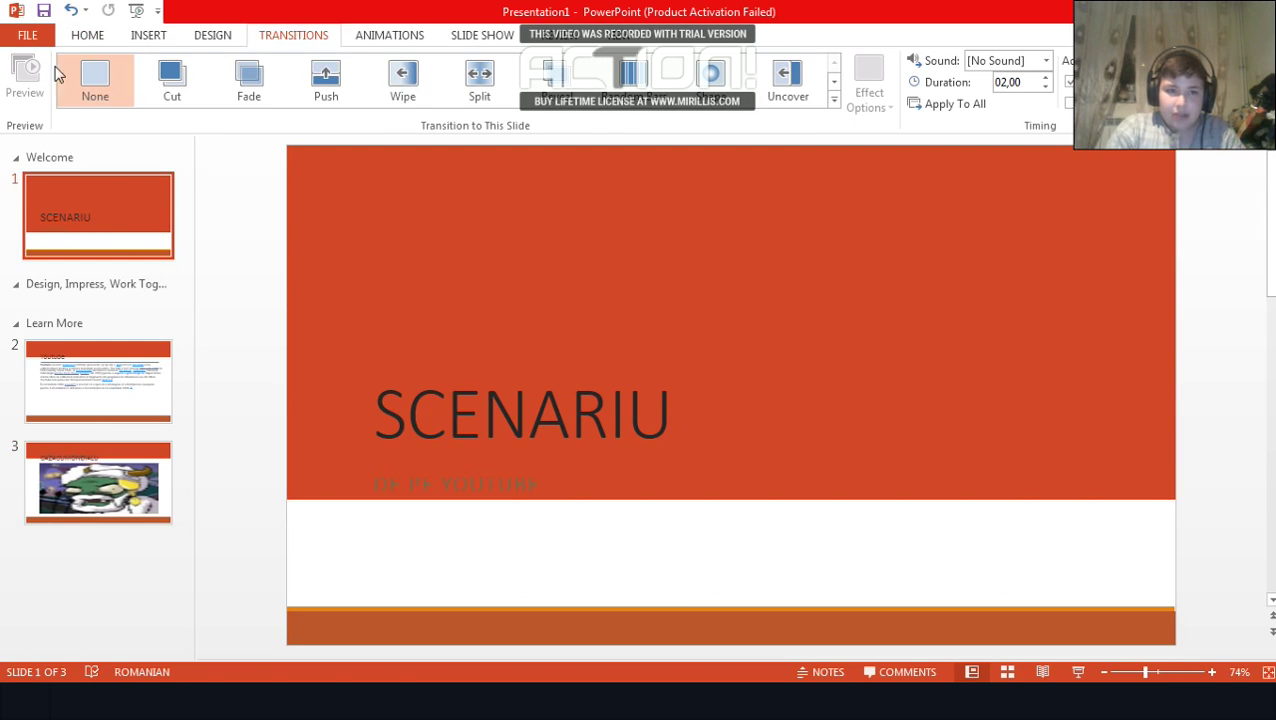
{"action": "left_click", "coordinate": [172, 78]}
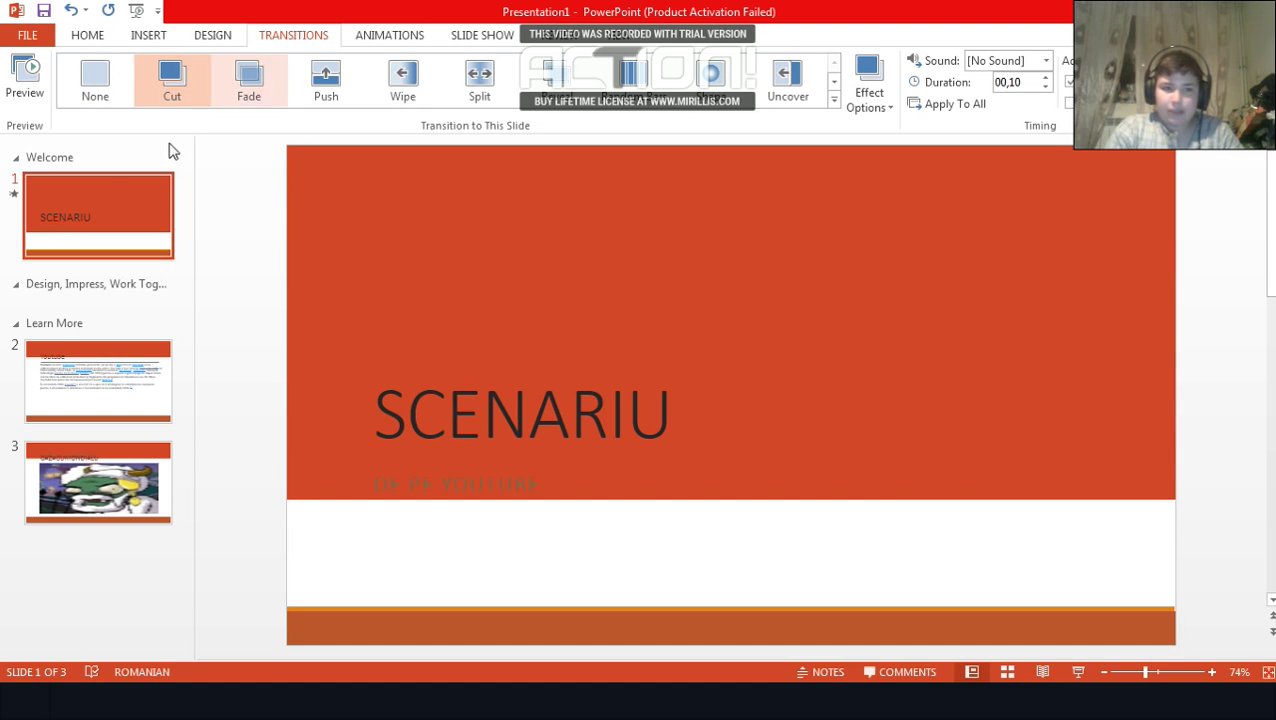
Preview Cut, Push, Wipe, Split, Reveal, Shape and Uncover on the Youtube slide, then choose Fade
{"action": "left_click", "coordinate": [94, 375]}
{"action": "left_click", "coordinate": [172, 78]}
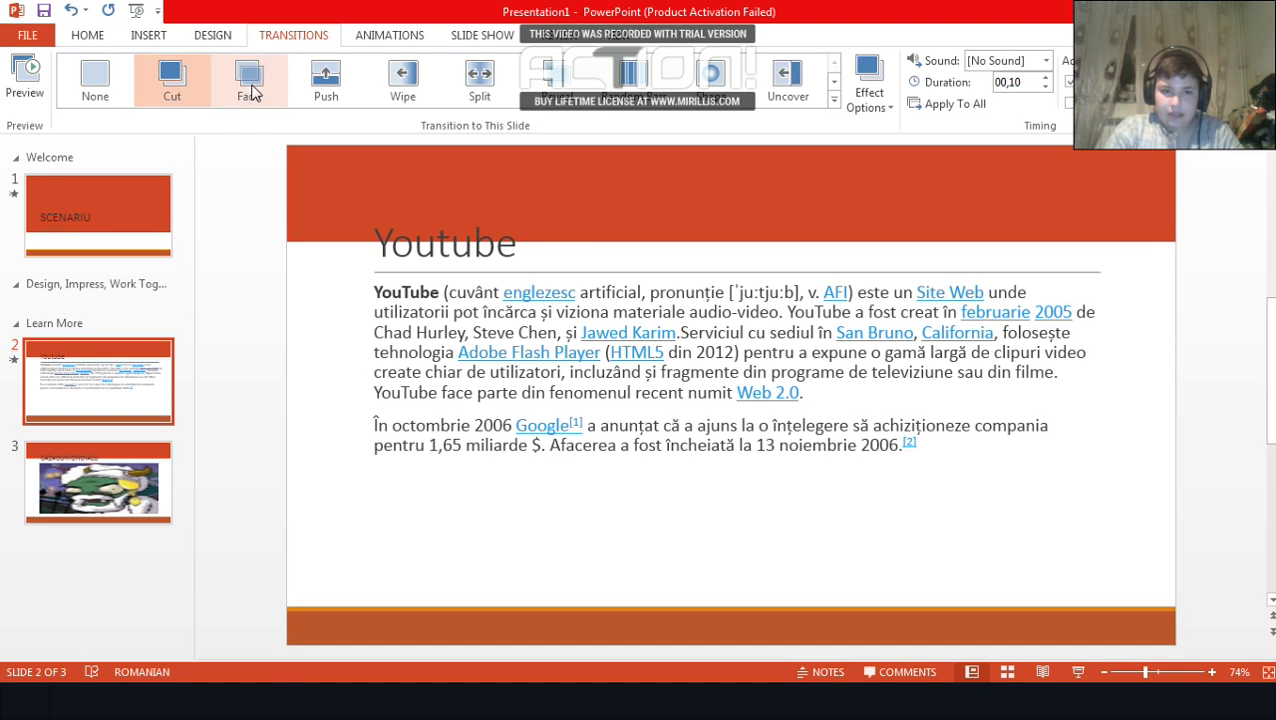
{"action": "left_click", "coordinate": [252, 91]}
{"action": "left_click", "coordinate": [338, 96]}
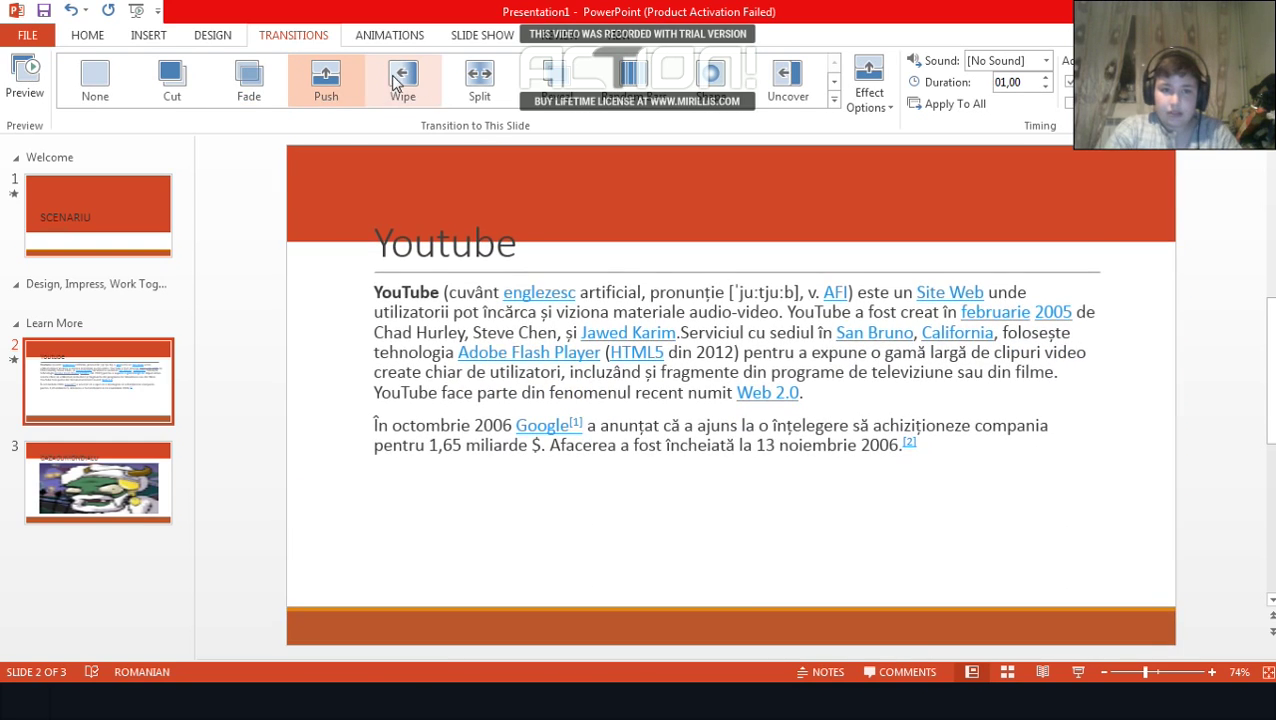
{"action": "left_click", "coordinate": [400, 82]}
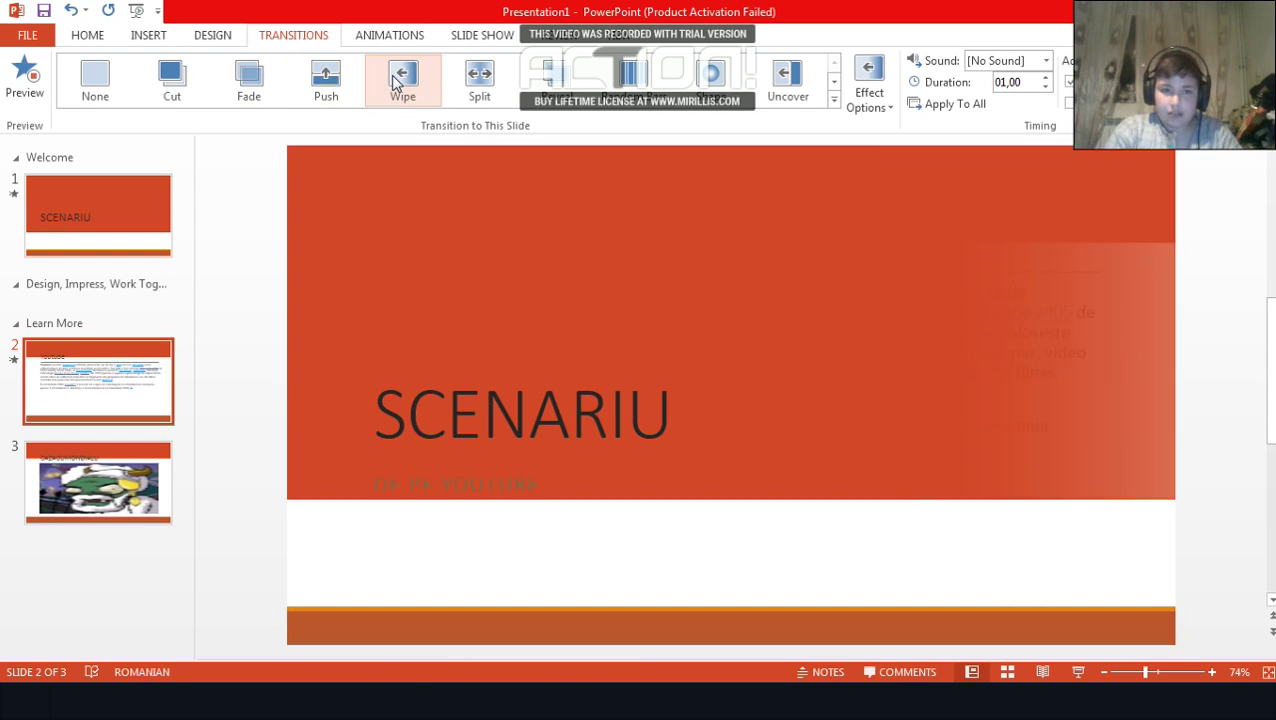
{"action": "left_click", "coordinate": [500, 84]}
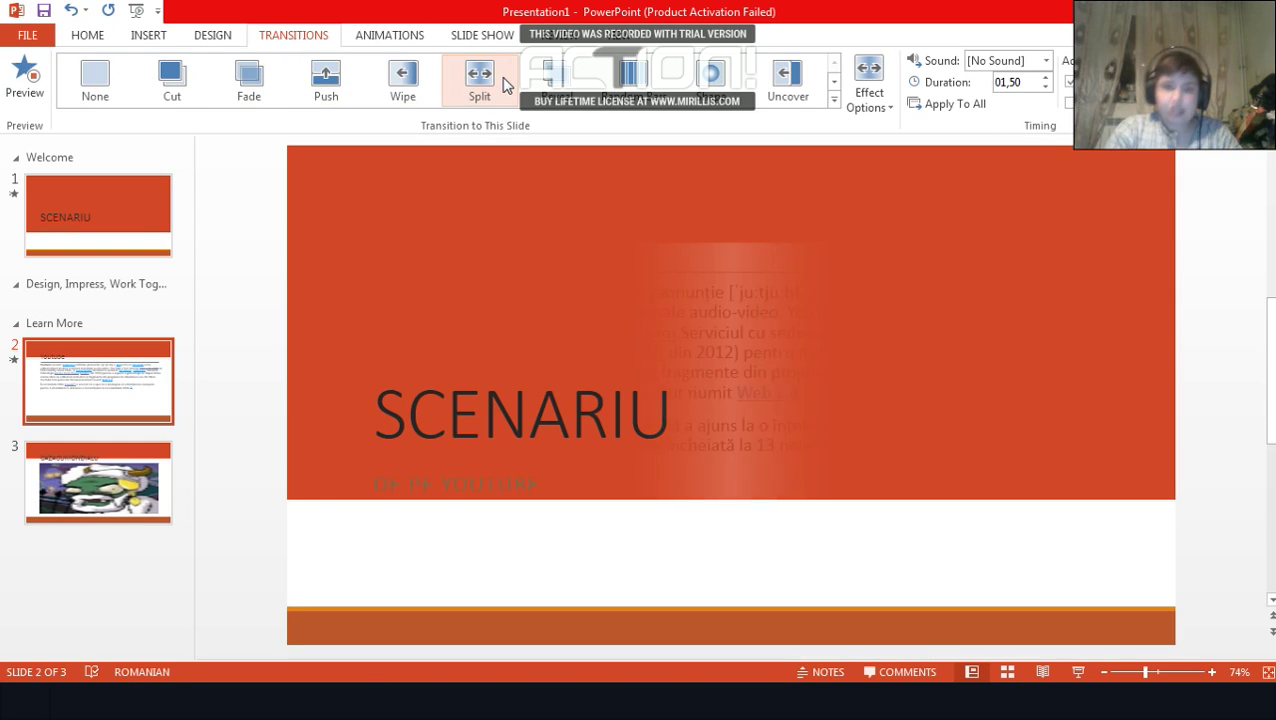
{"action": "left_click", "coordinate": [565, 104]}
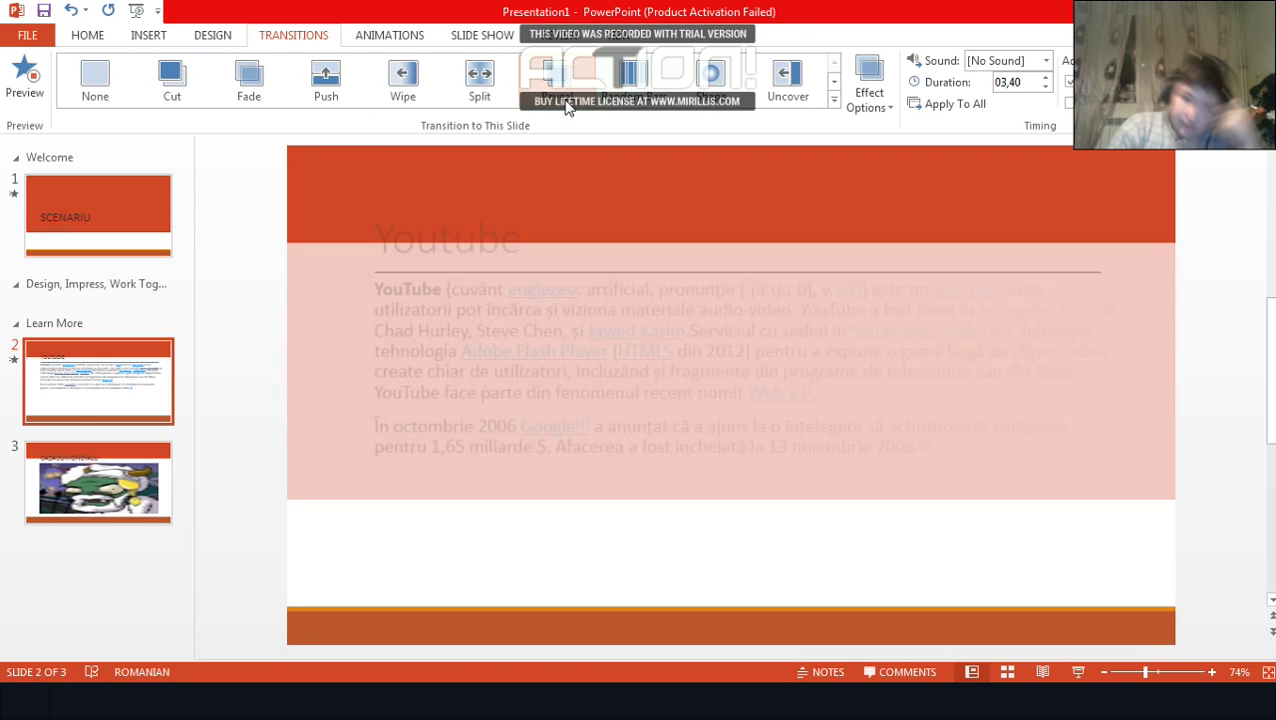
{"action": "left_click", "coordinate": [672, 81]}
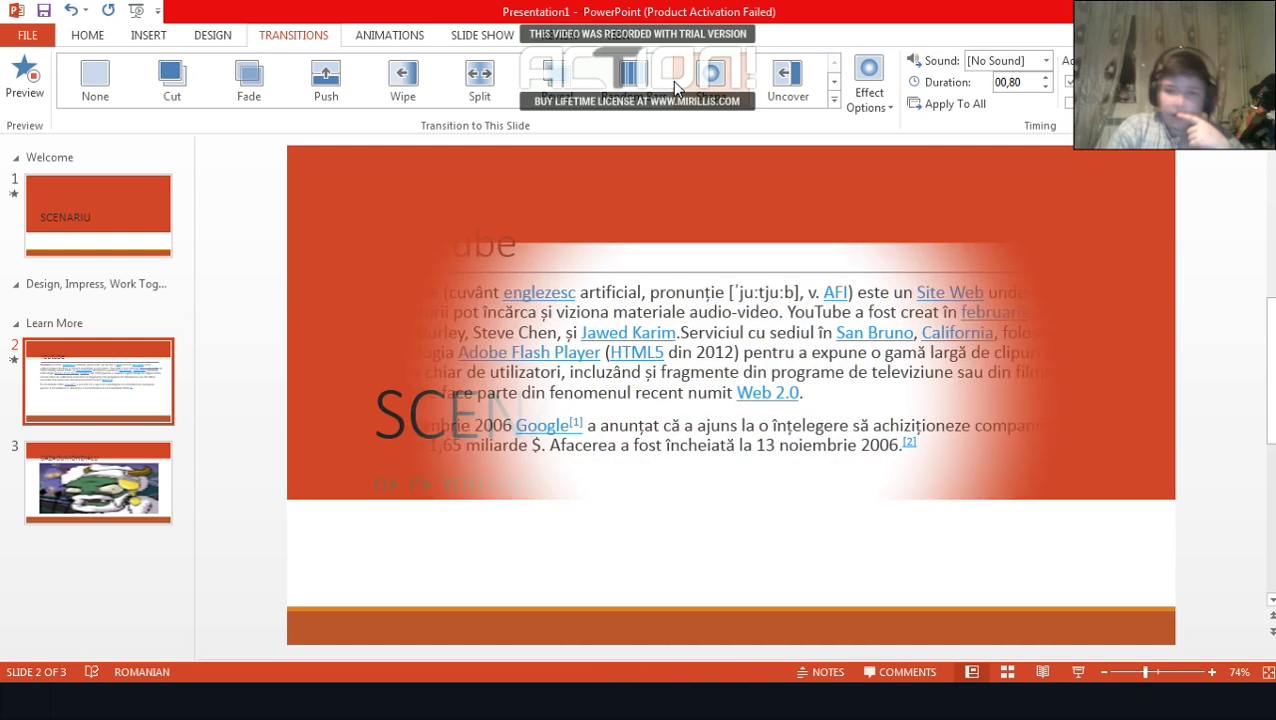
{"action": "left_click", "coordinate": [647, 86]}
{"action": "left_click", "coordinate": [672, 79]}
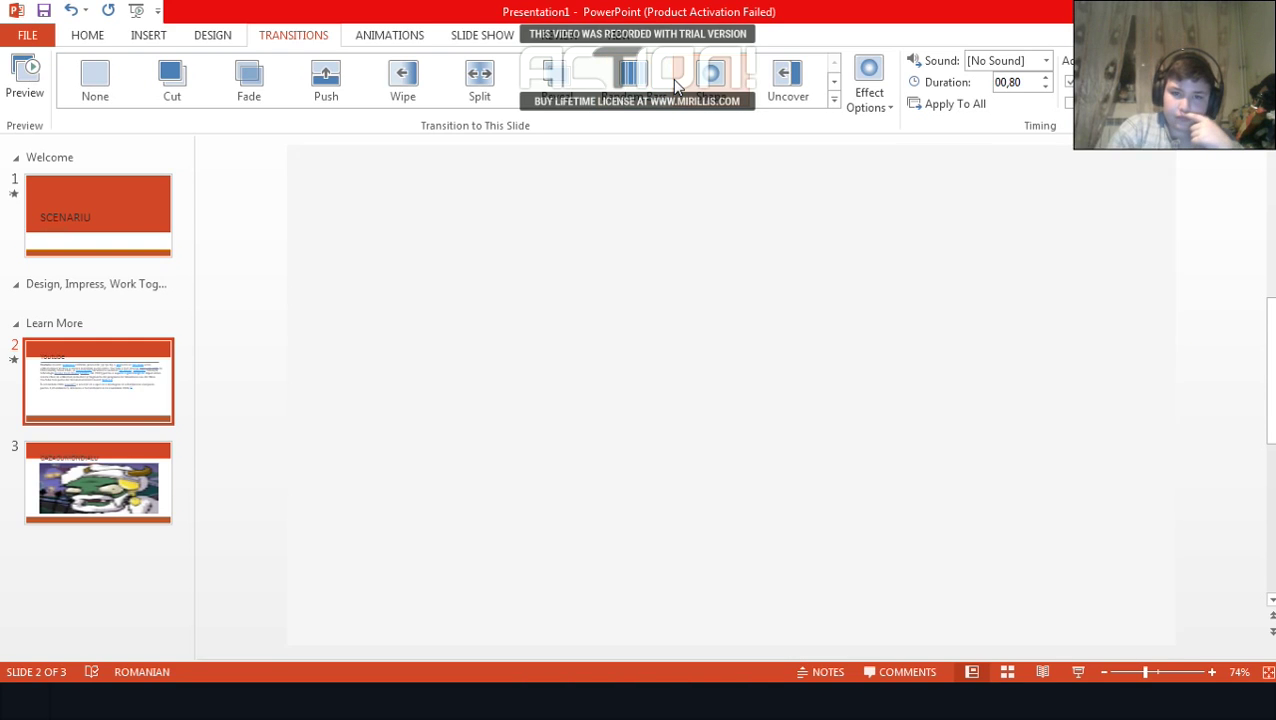
{"action": "left_click", "coordinate": [788, 80]}
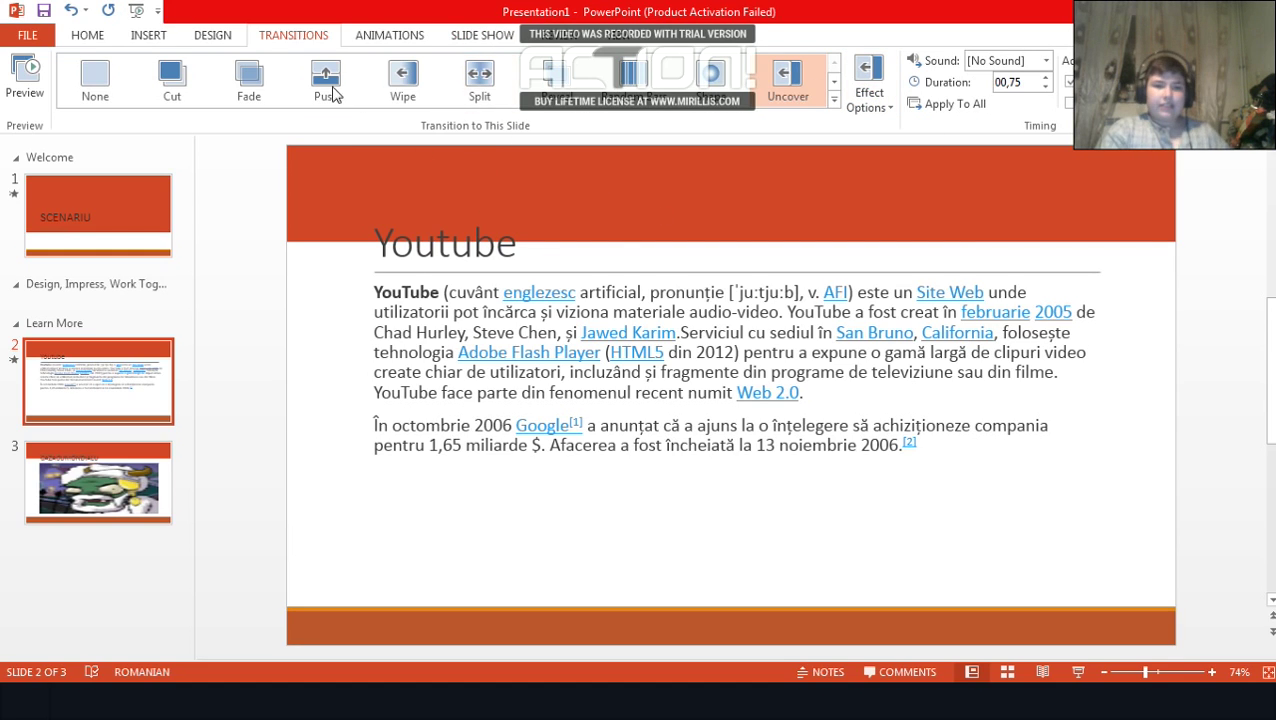
{"action": "left_click", "coordinate": [281, 95]}
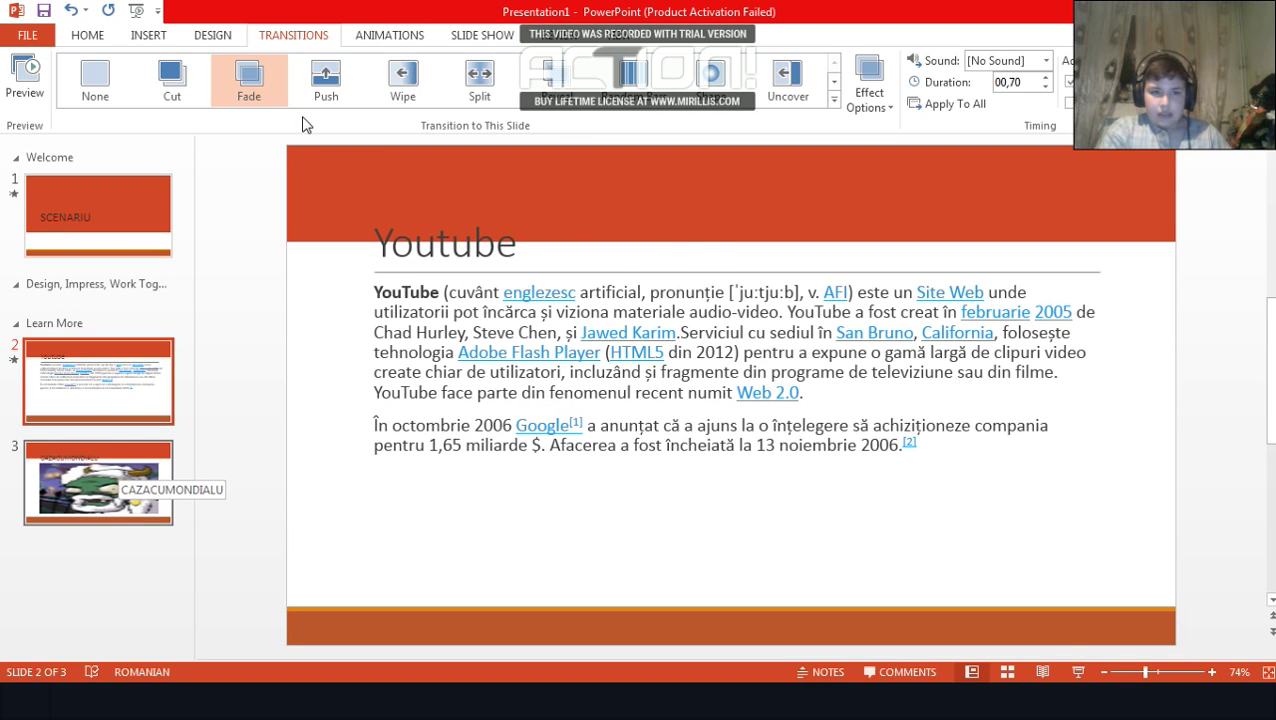
Apply a transition to the CAZACUMONDIALU picture slide and toggle the Animation Pane
{"action": "left_click", "coordinate": [800, 92]}
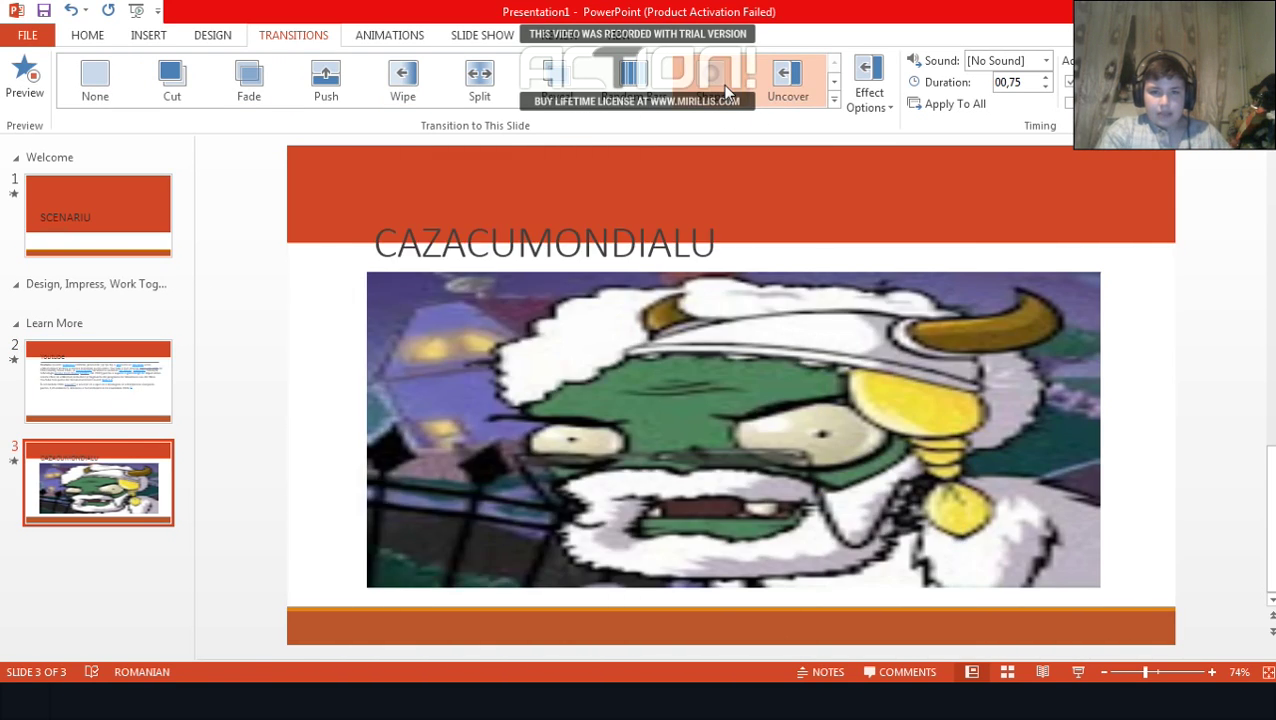
{"action": "left_click", "coordinate": [727, 92]}
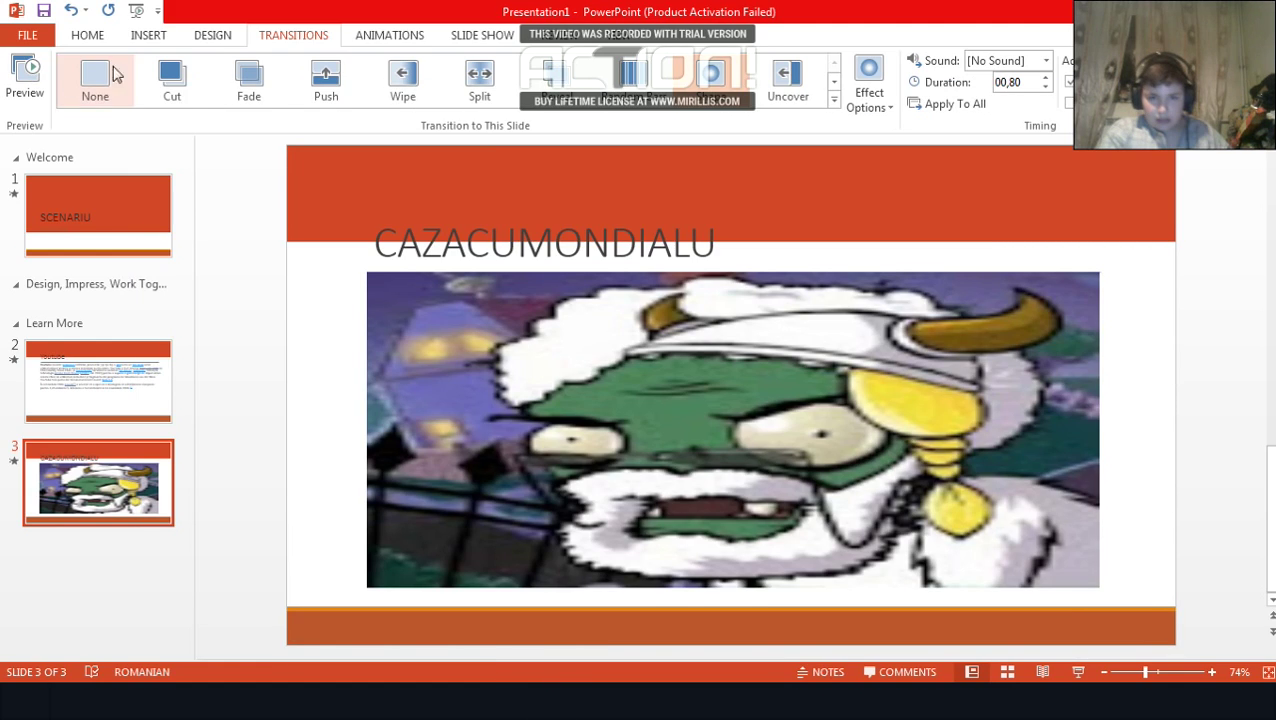
{"action": "left_click", "coordinate": [384, 38]}
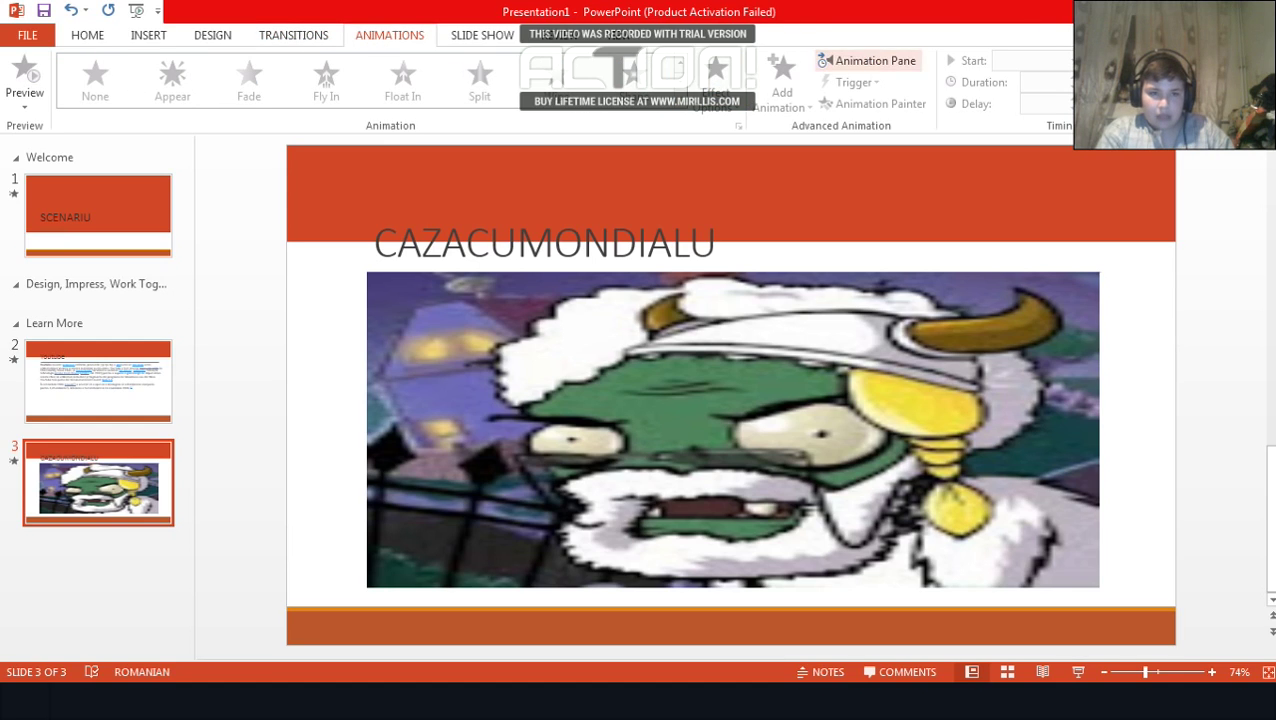
{"action": "left_click", "coordinate": [895, 68]}
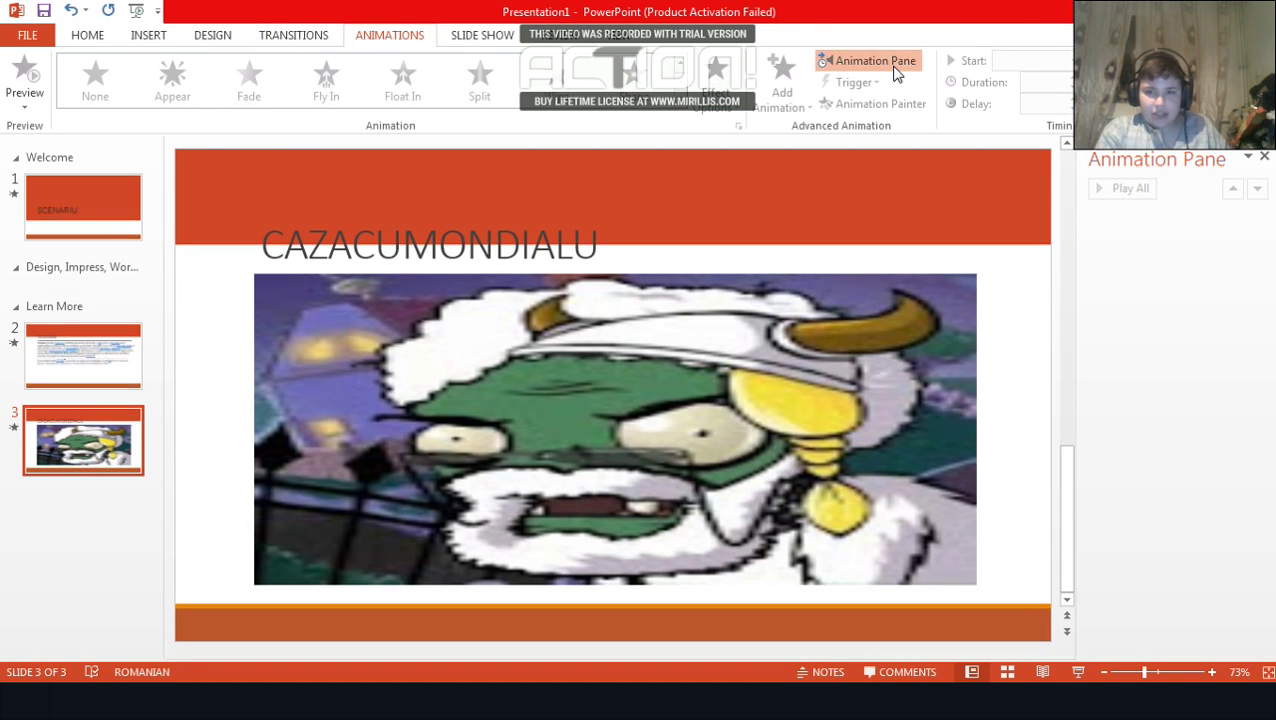
{"action": "left_click", "coordinate": [895, 68]}
{"action": "left_click", "coordinate": [472, 42]}
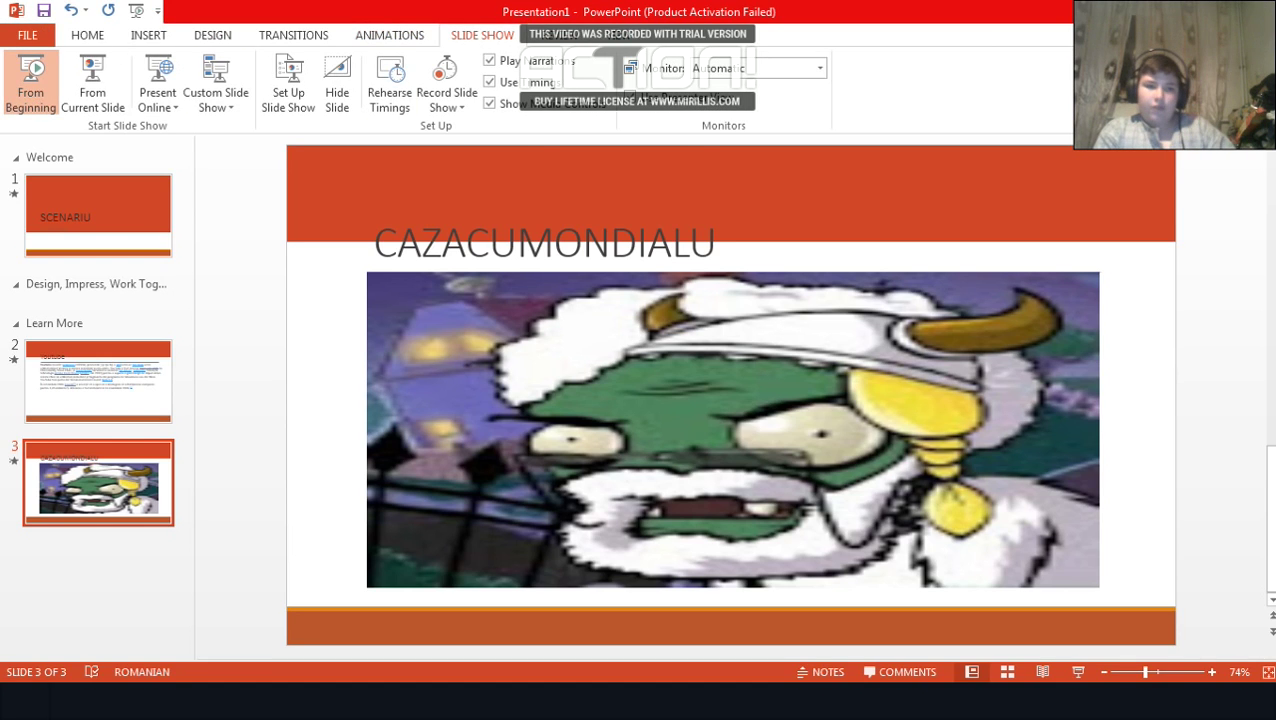
{"action": "left_click", "coordinate": [30, 80]}
{"action": "left_click", "coordinate": [421, 278]}
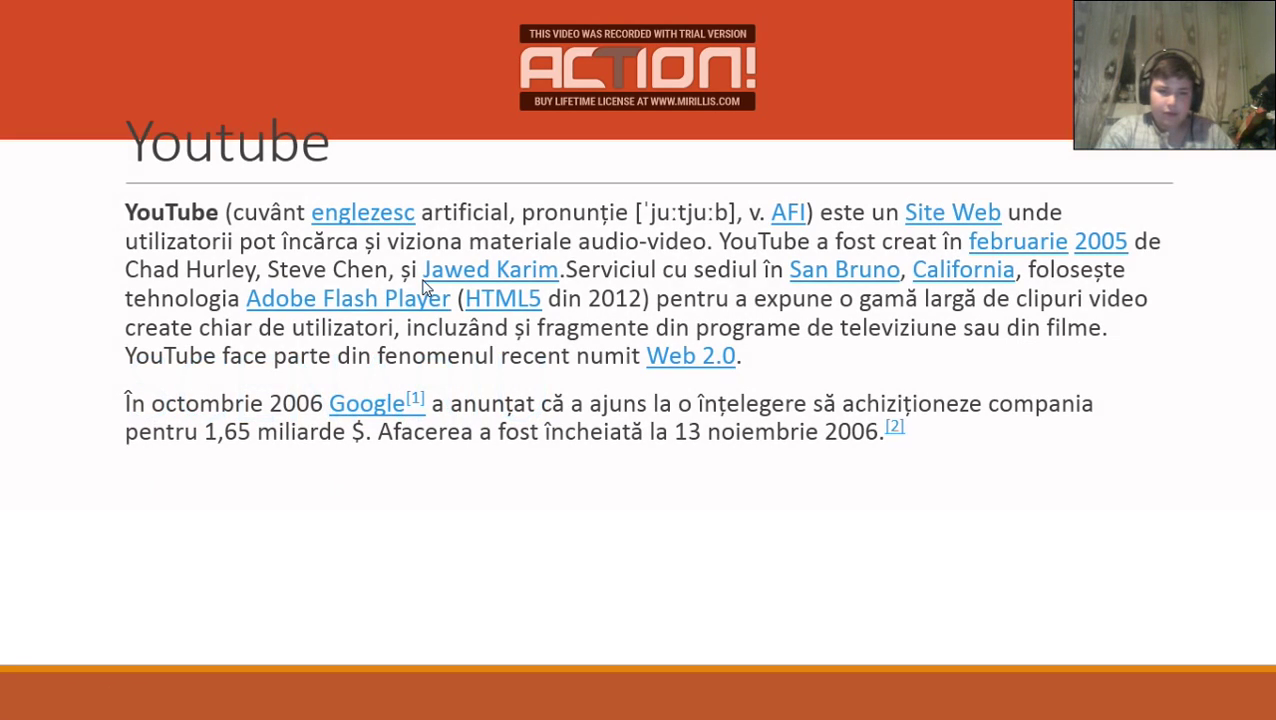
{"action": "left_click", "coordinate": [519, 153]}
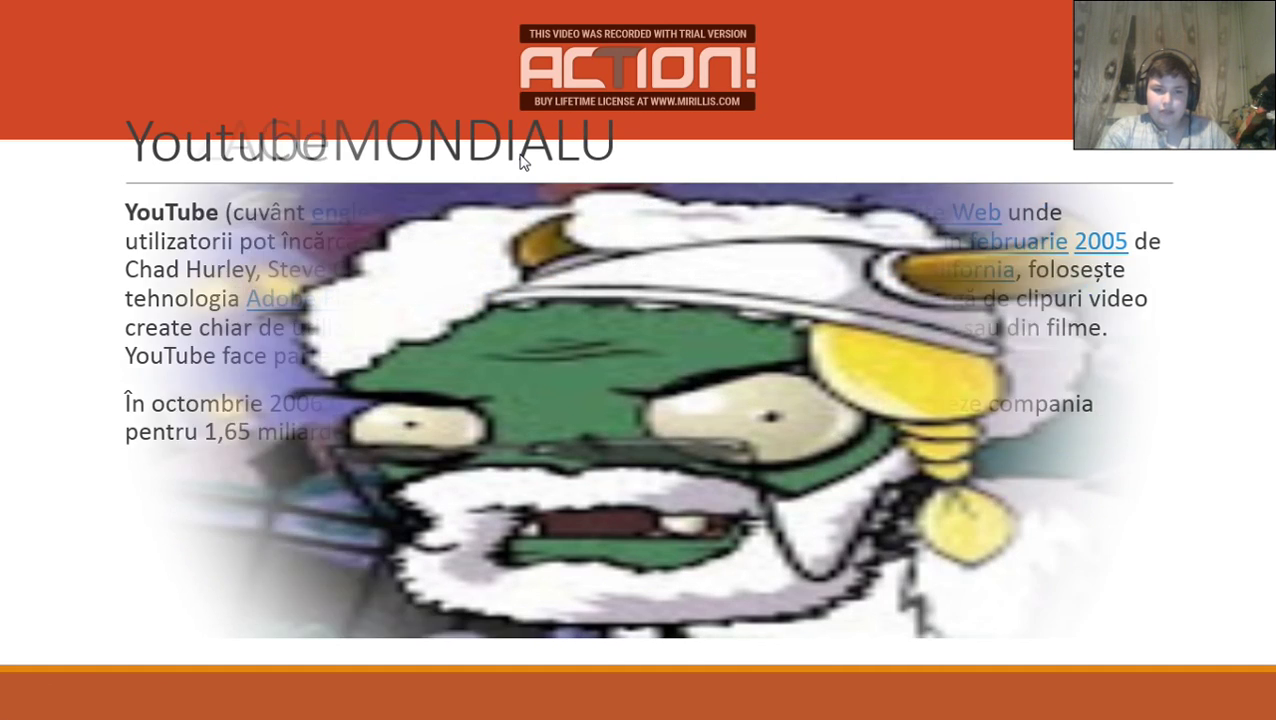
{"action": "left_click", "coordinate": [676, 120]}
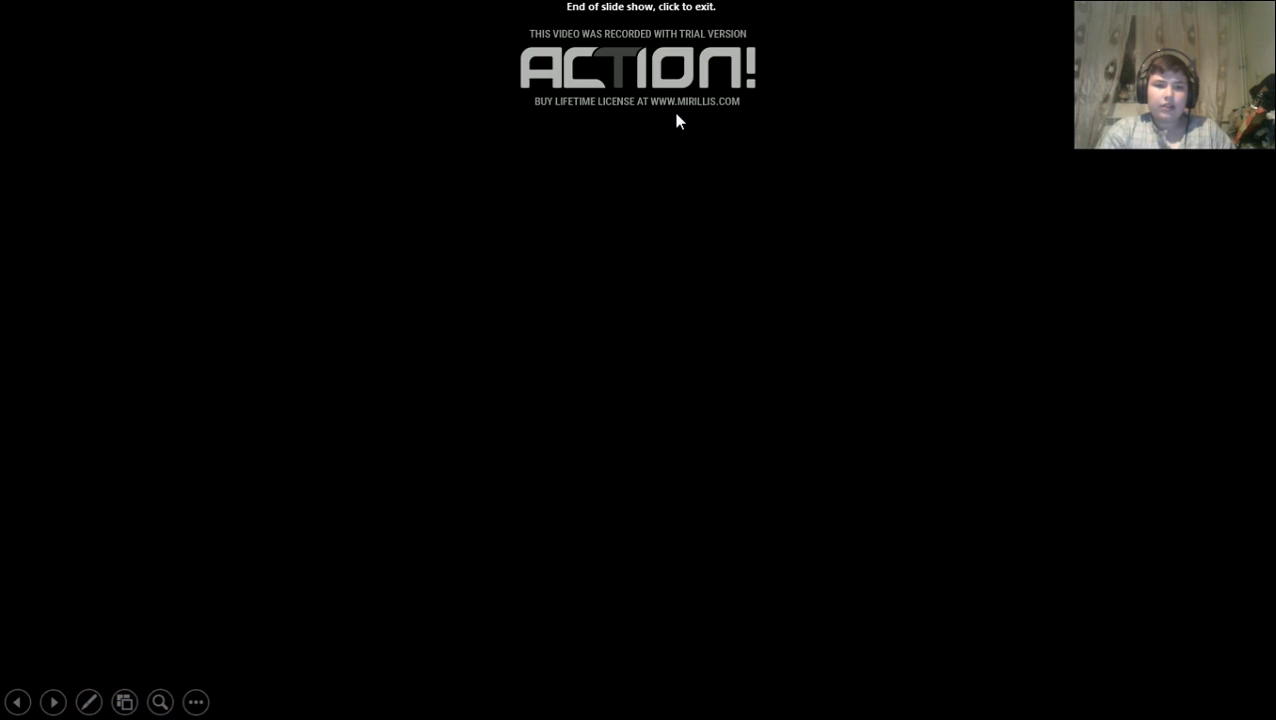
{"action": "left_click", "coordinate": [616, 166]}
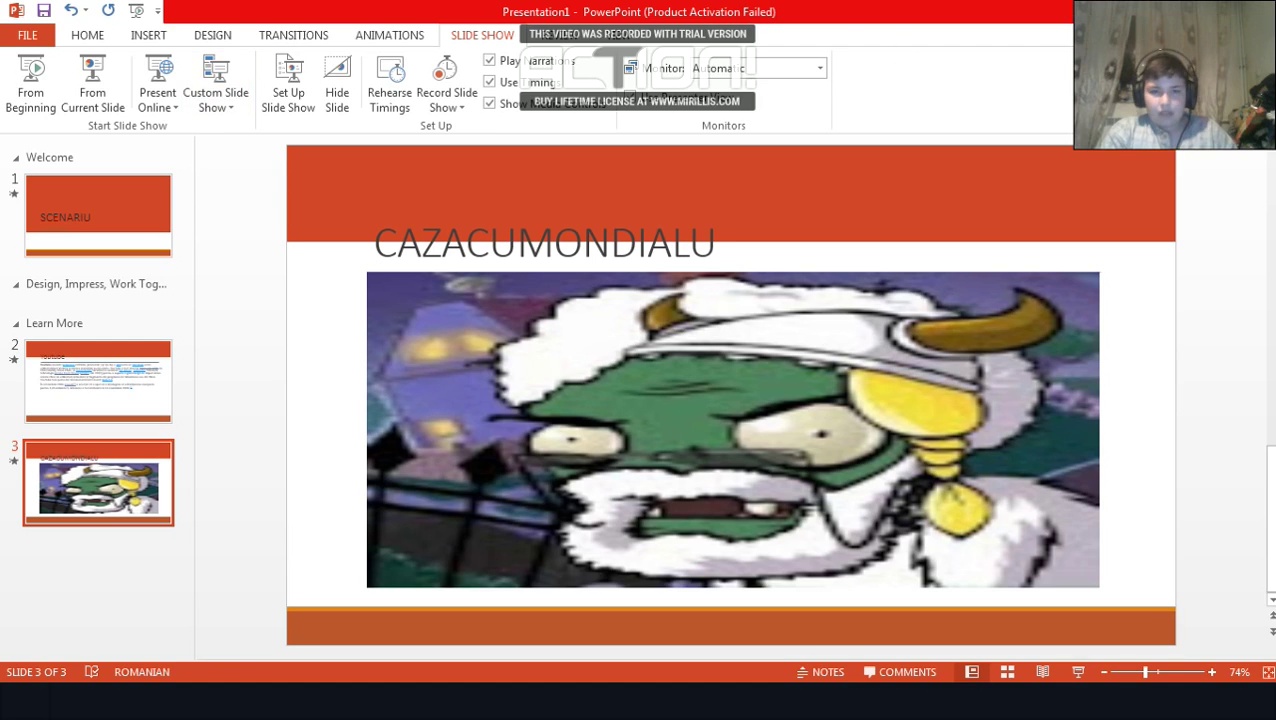
Look over the Review and View tabs, then bring up the Save As options
{"action": "left_click", "coordinate": [564, 40]}
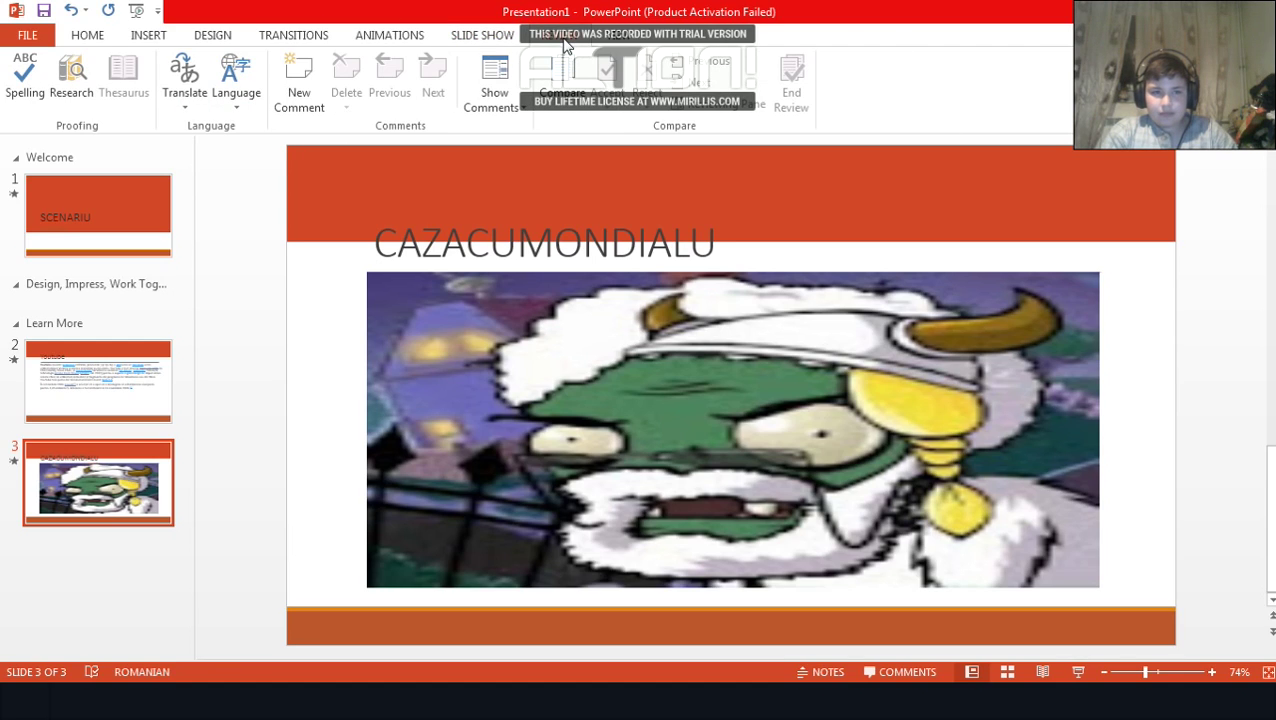
{"action": "left_click", "coordinate": [626, 40]}
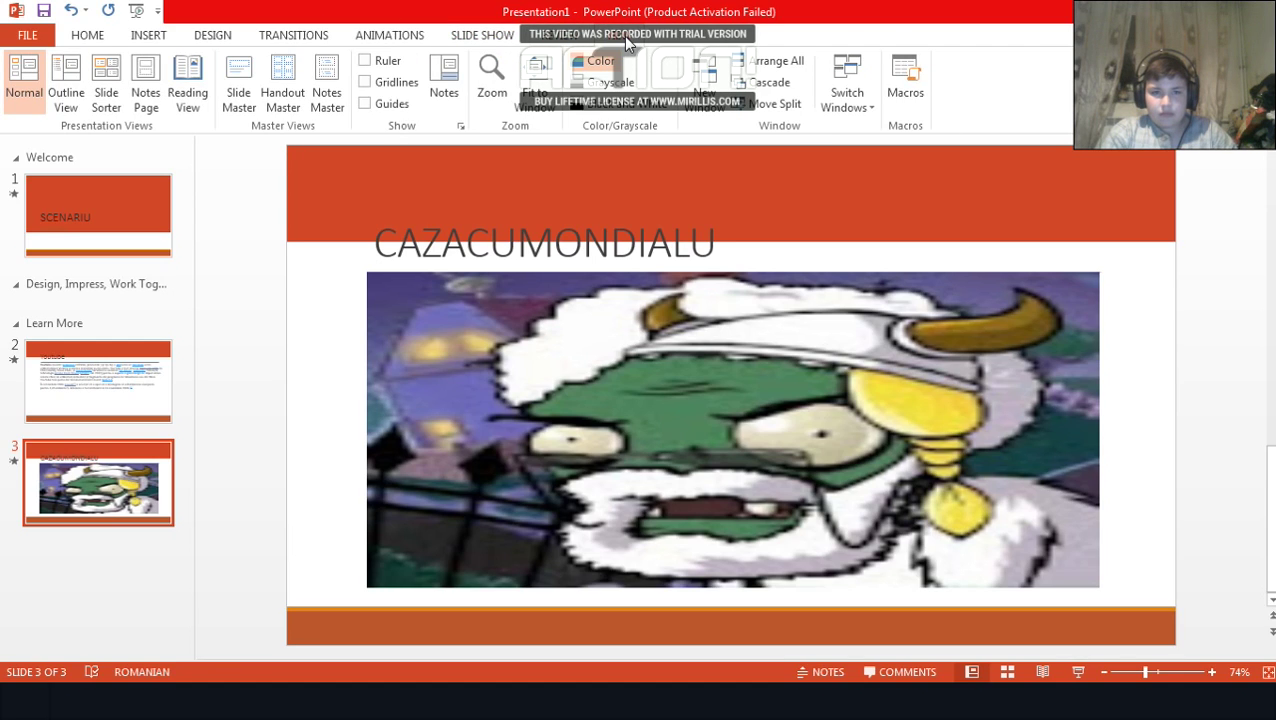
{"action": "left_click", "coordinate": [45, 11]}
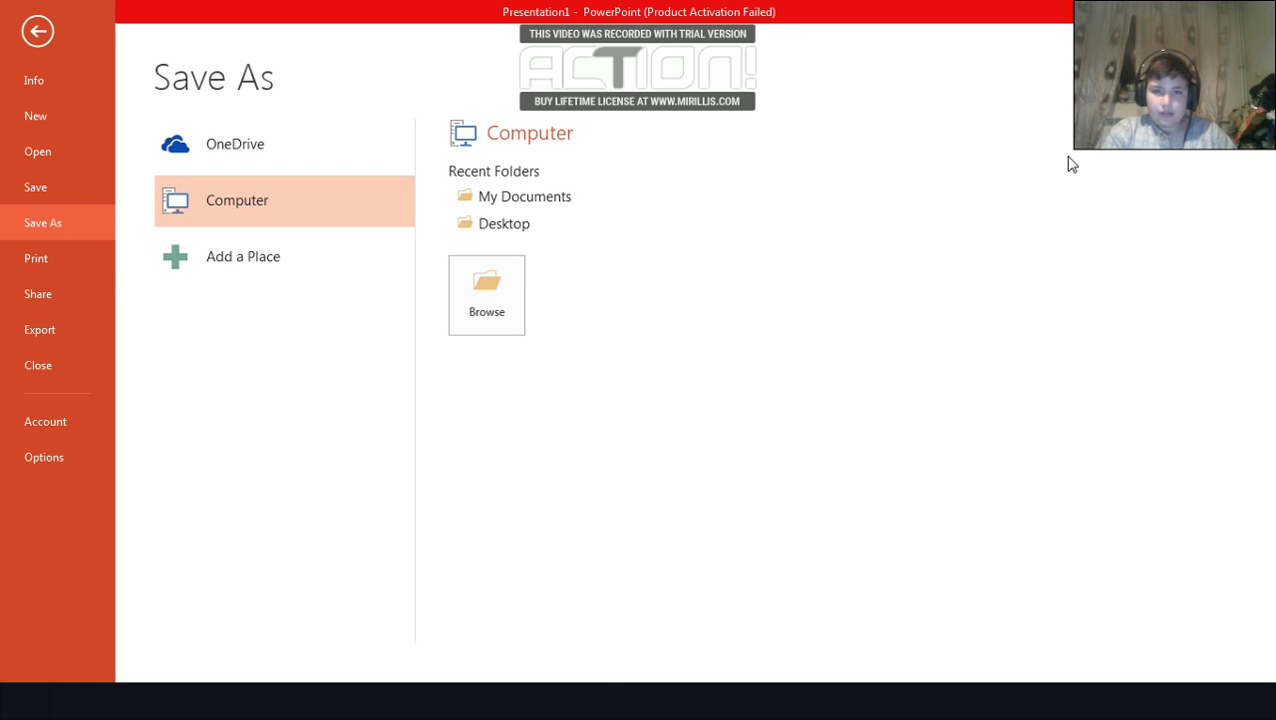
Save the presentation to the Desktop under the name SCENARIU
{"action": "left_click", "coordinate": [444, 692]}
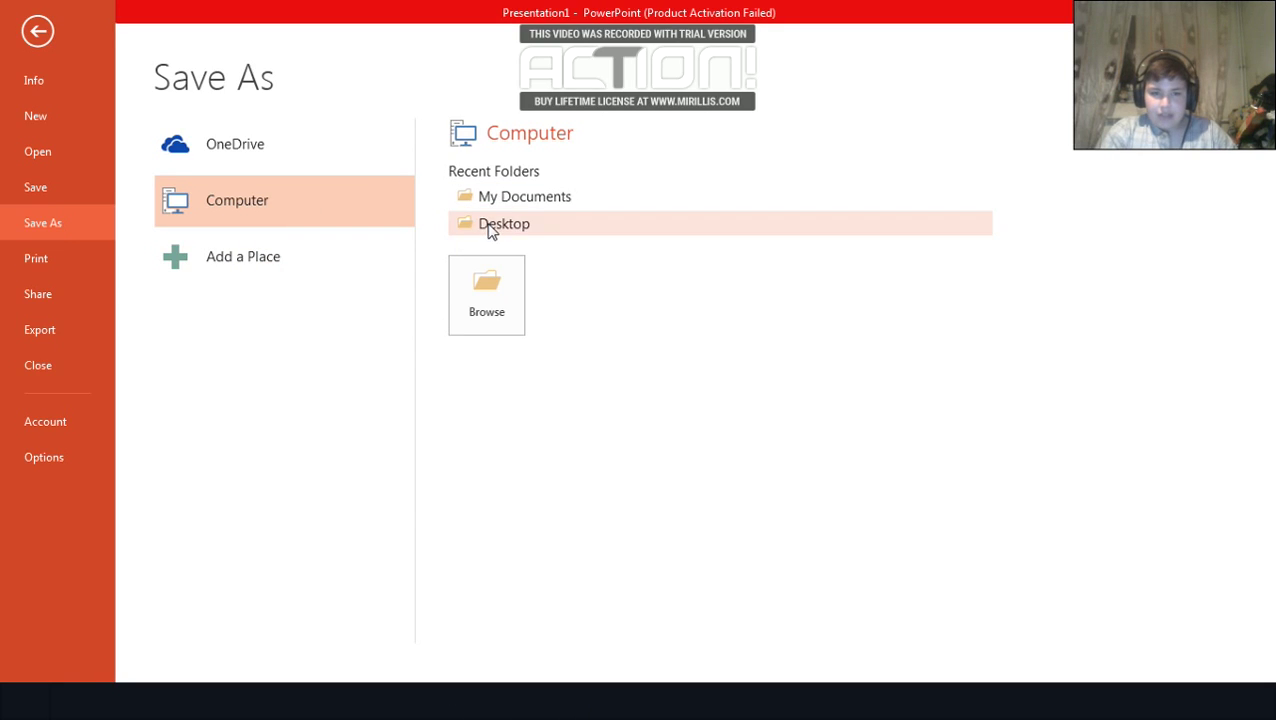
{"action": "left_click", "coordinate": [490, 226]}
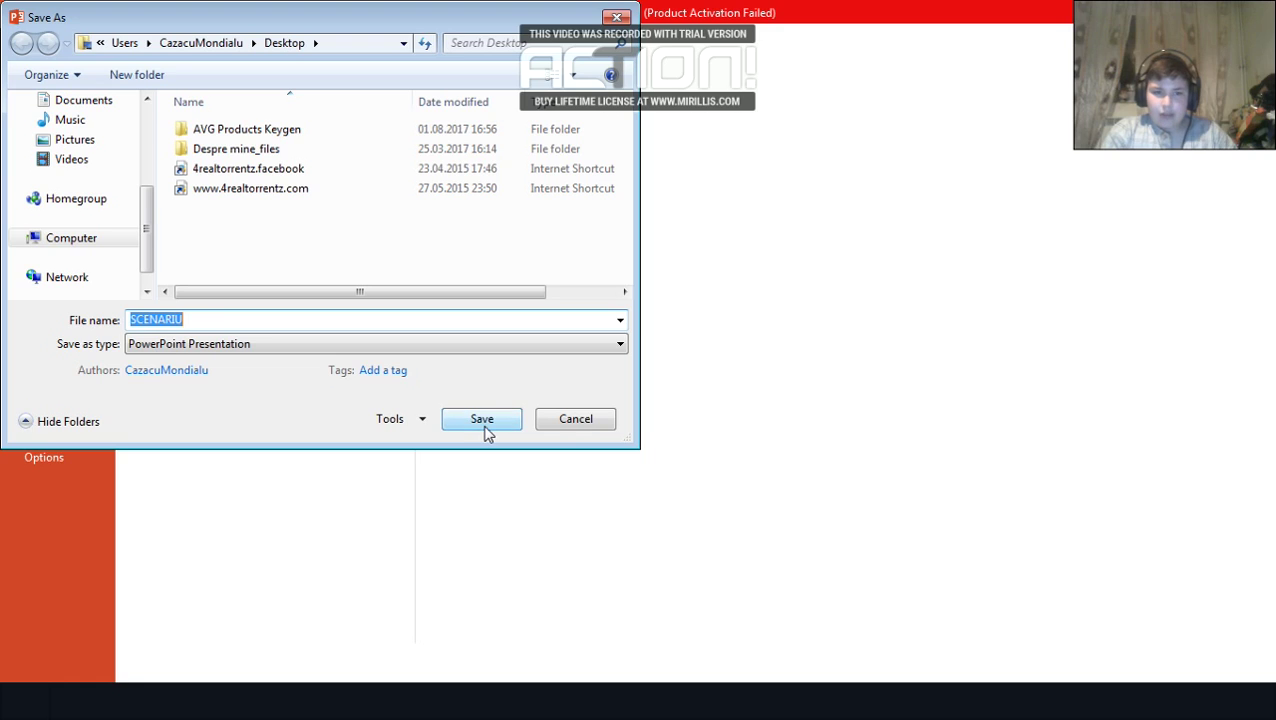
{"action": "left_click", "coordinate": [484, 424]}
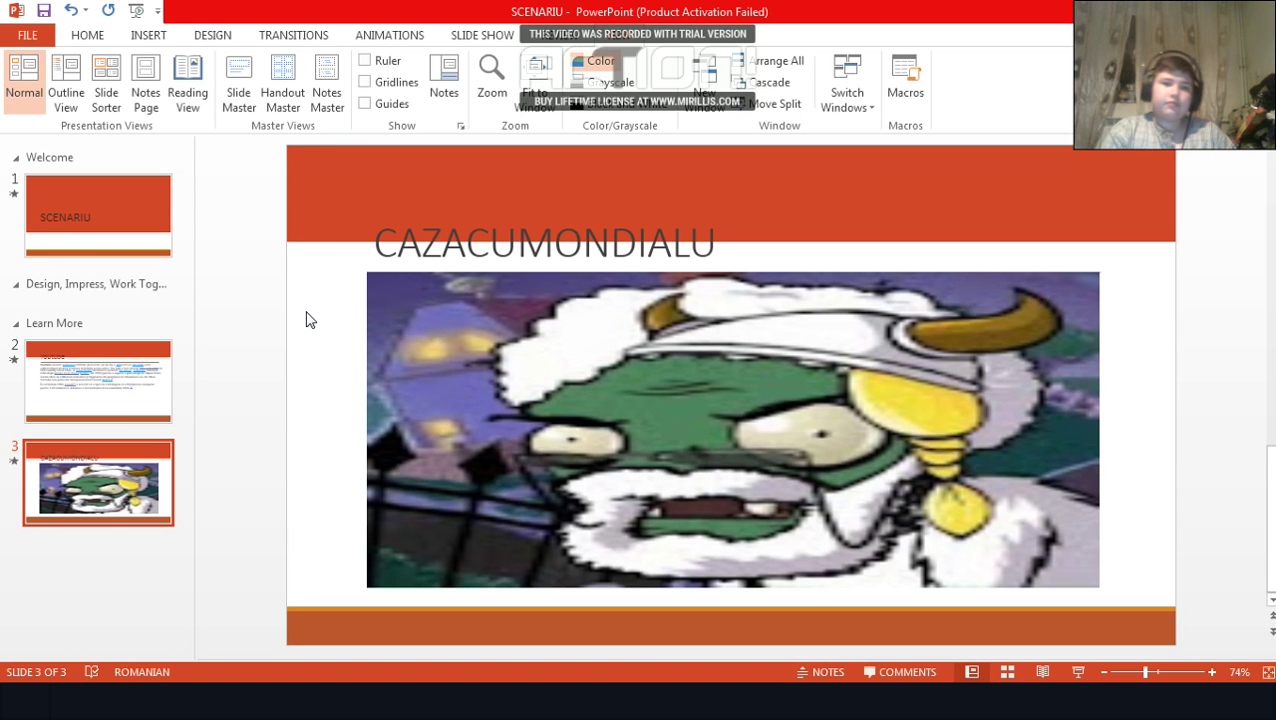